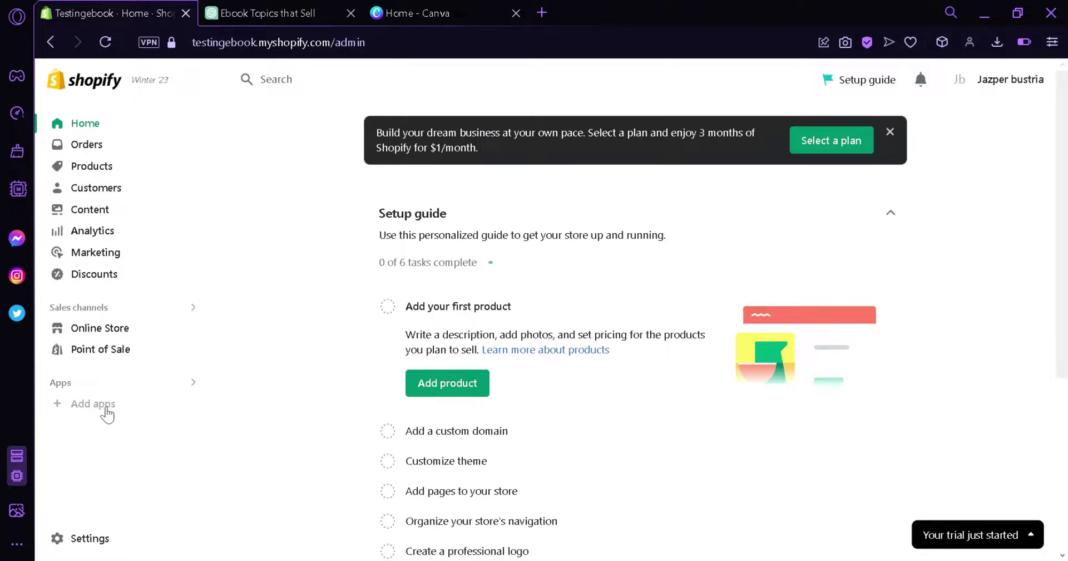
# - Go from the store admin to the Shopify App Store and search for "digital"
pyautogui.click(93, 403)
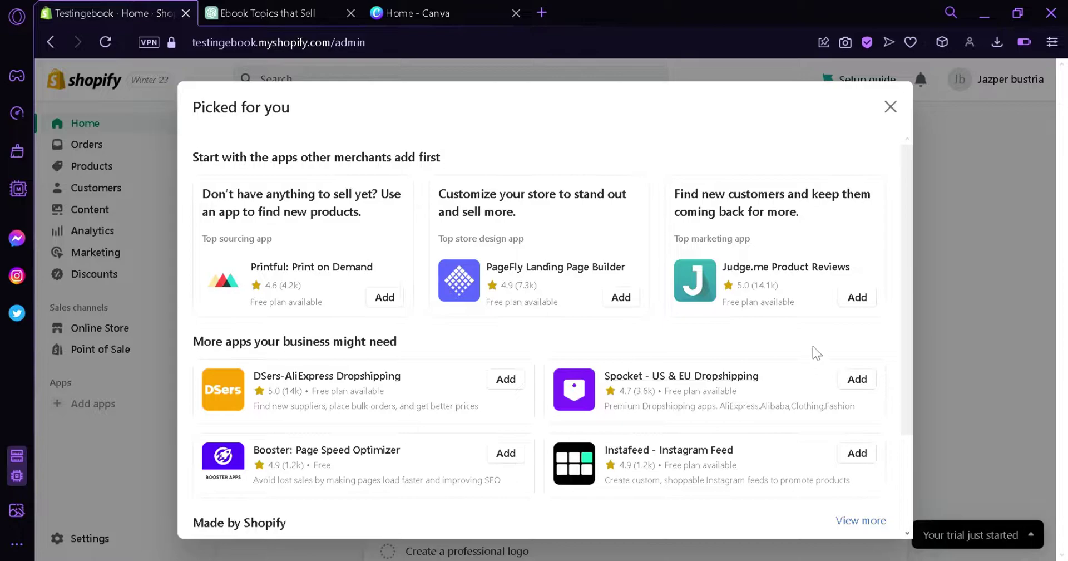
pyautogui.scroll(-3, 910, 371)
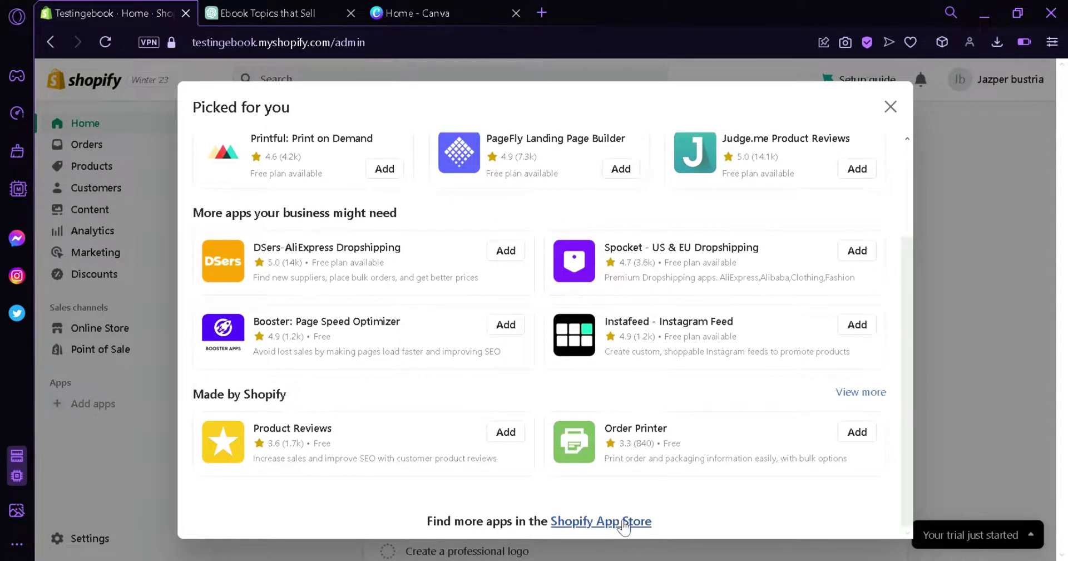
pyautogui.click(624, 522)
pyautogui.click(445, 99)
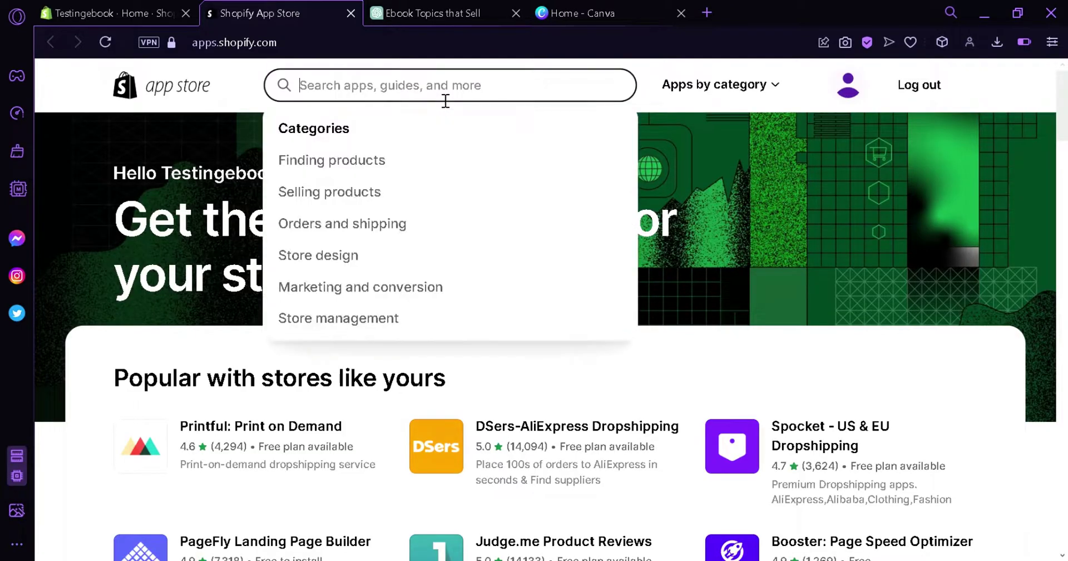
pyautogui.write('digital')
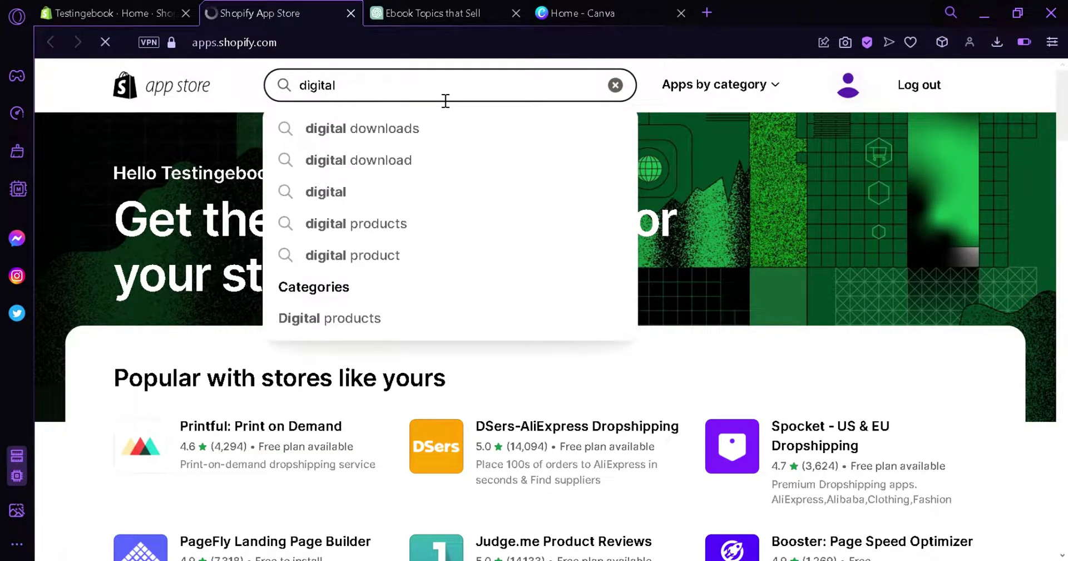
pyautogui.press('Return')
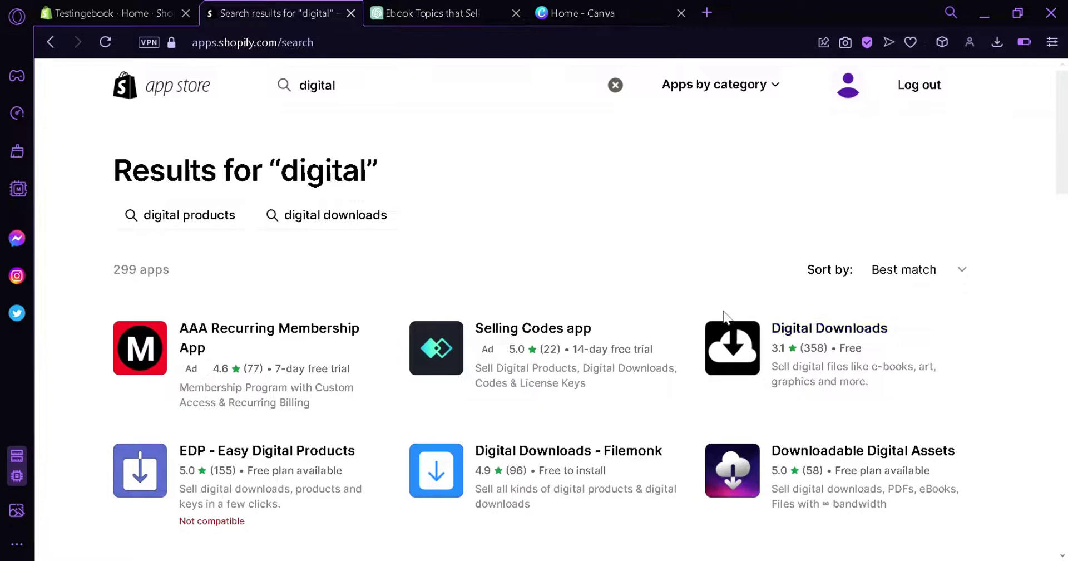
# - Install the free Digital Downloads app by Shopify on the store and pin it to the admin navigation
pyautogui.click(833, 342)
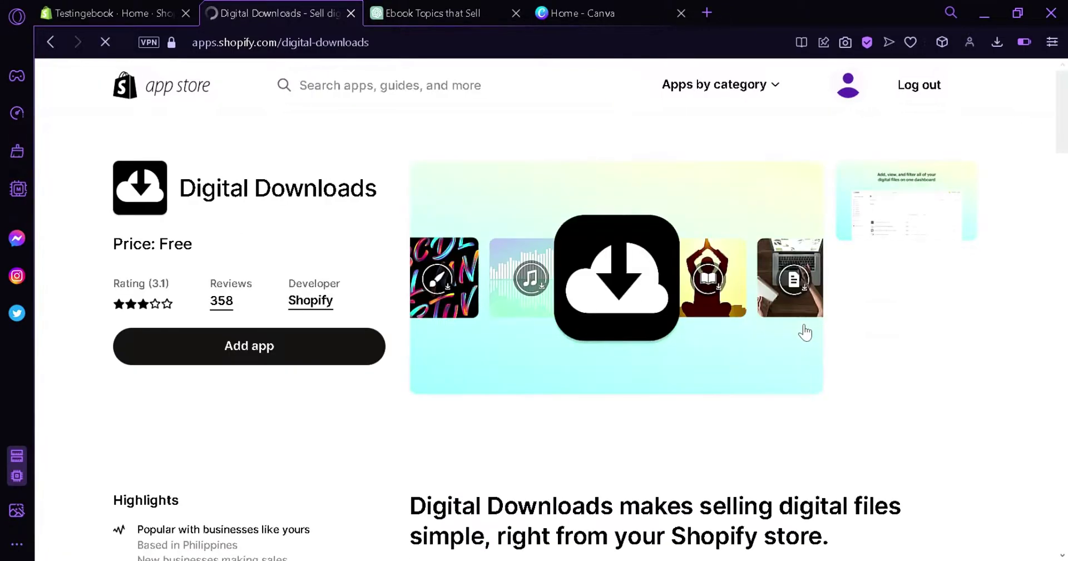
pyautogui.click(265, 364)
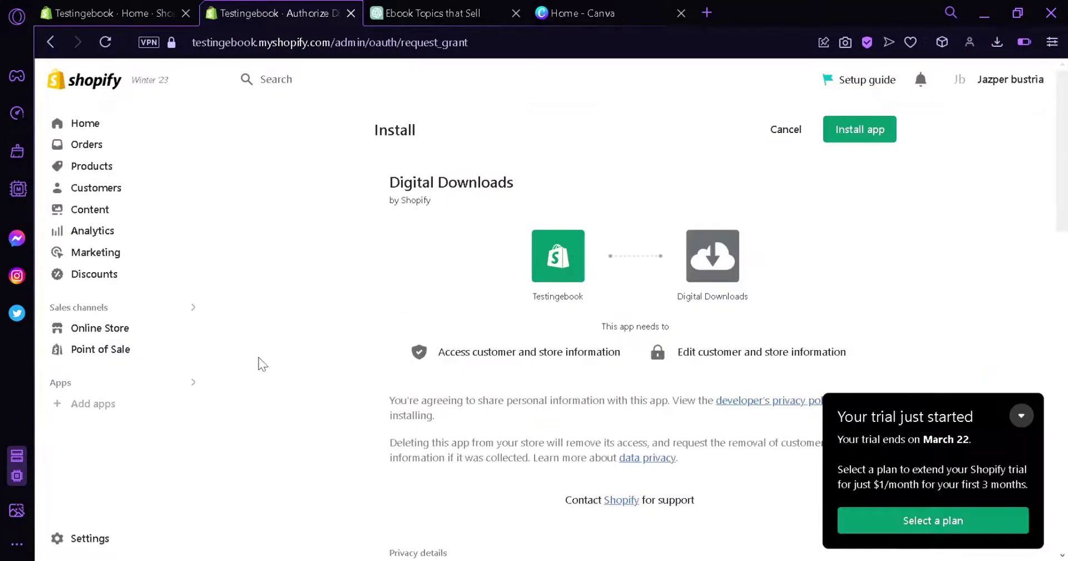
pyautogui.click(885, 134)
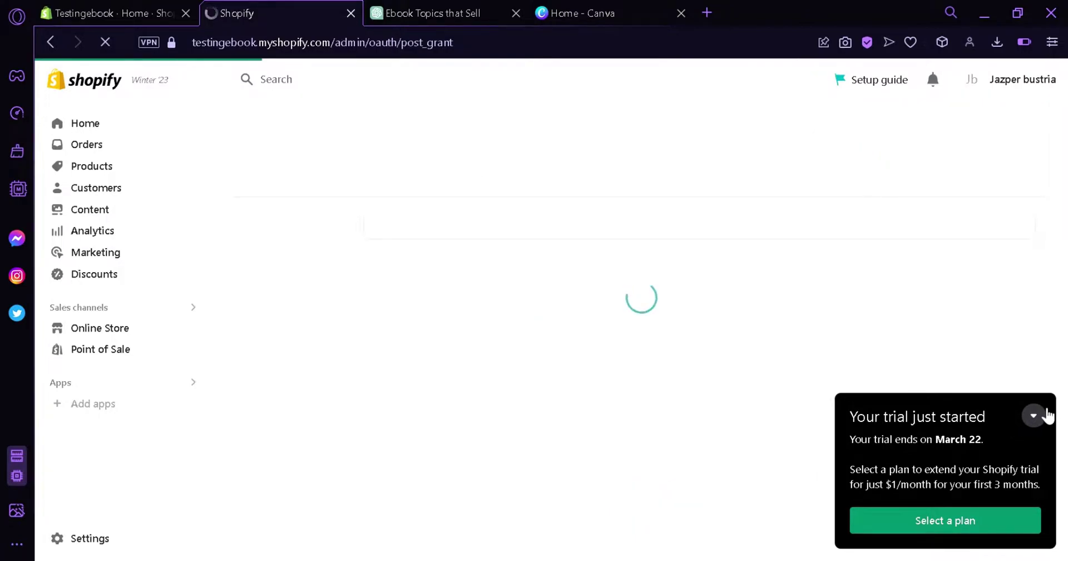
pyautogui.click(1035, 415)
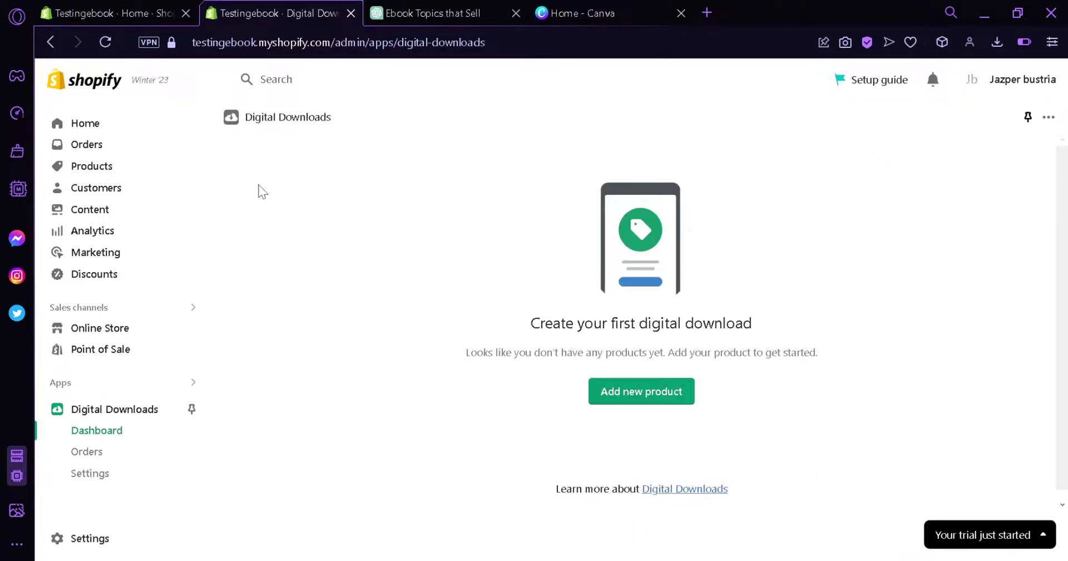
pyautogui.click(191, 410)
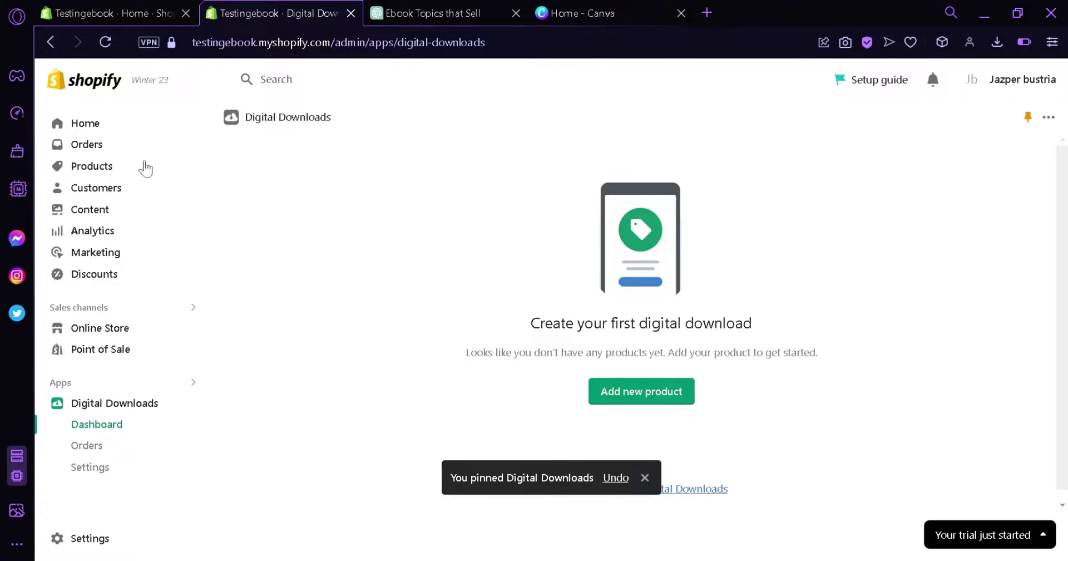
# - Examine the Online Store's themes page, including the current theme preview and the theme library
pyautogui.click(151, 330)
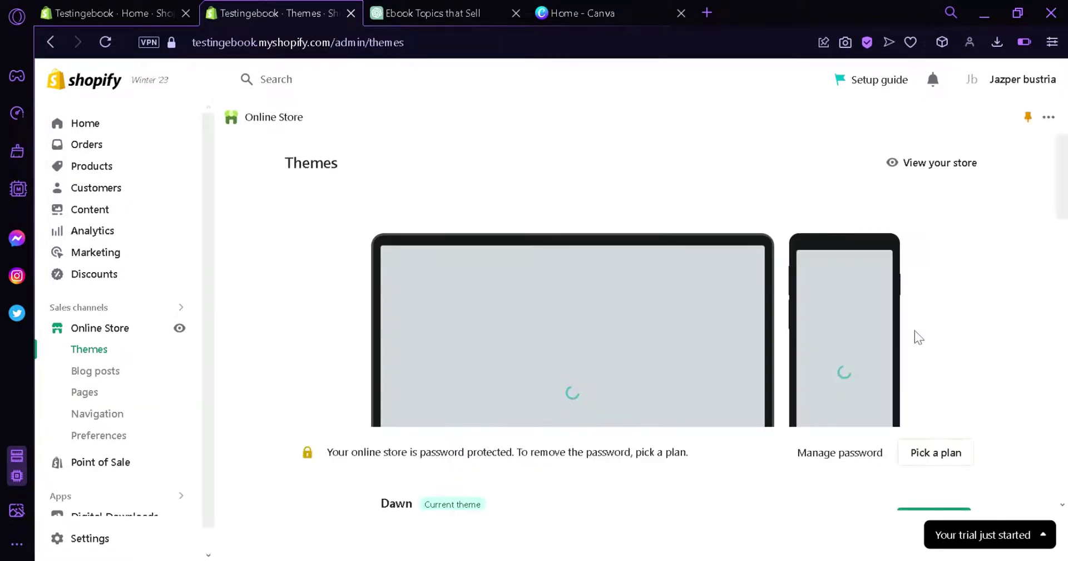
pyautogui.scroll(-3, 994, 391)
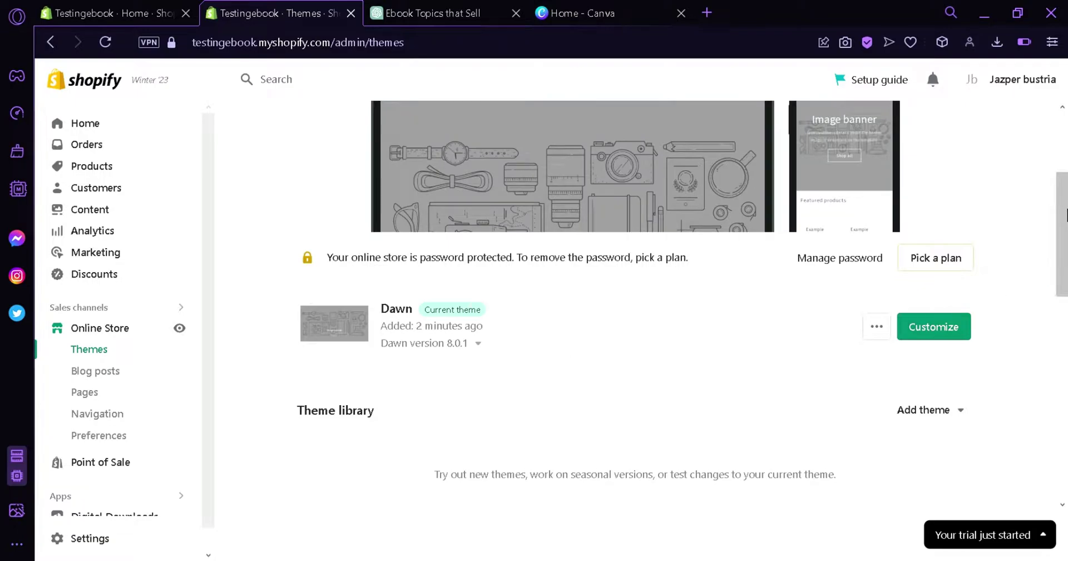
pyautogui.scroll(-3, 842, 309)
pyautogui.scroll(3, 1051, 216)
pyautogui.scroll(-4, 1050, 216)
pyautogui.scroll(4, 1051, 216)
pyautogui.scroll(-2, 1066, 255)
pyautogui.moveTo(1065, 256); pyautogui.dragTo(1061, 178)
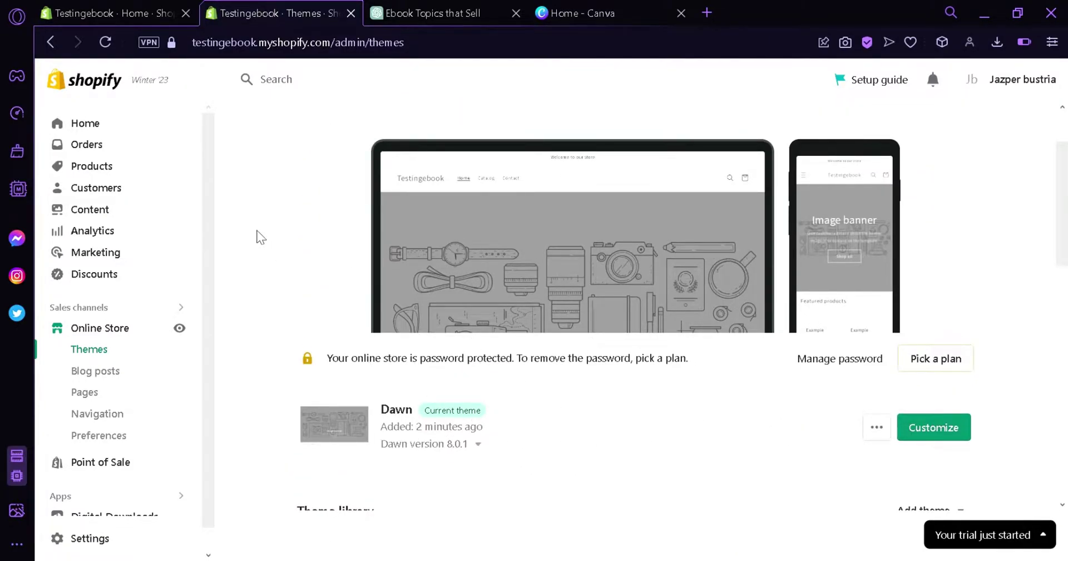
# - Start adding a new product in the store's Products section and look over the blank product form
pyautogui.click(92, 166)
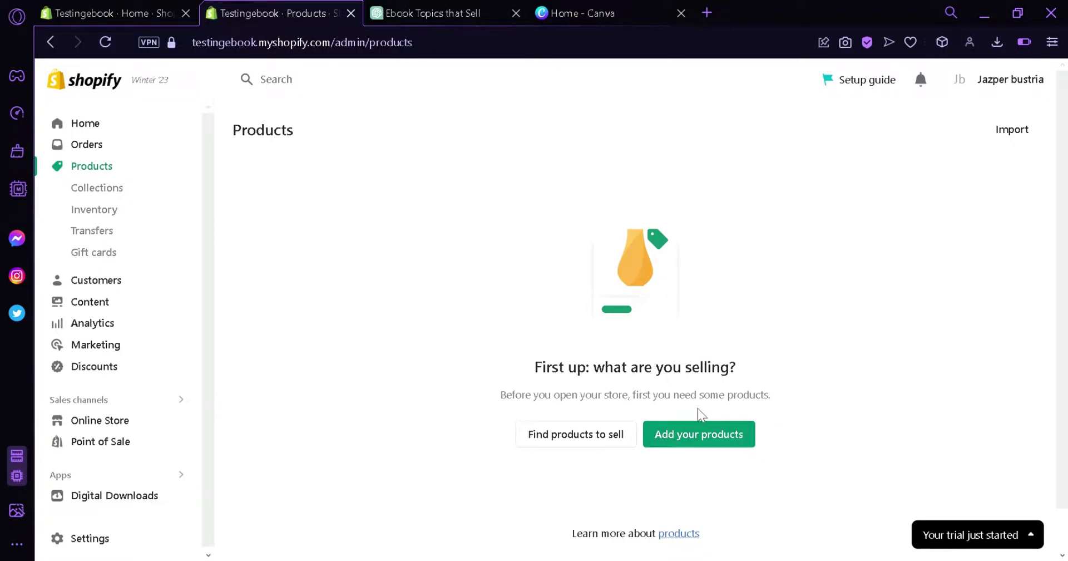
pyautogui.click(704, 439)
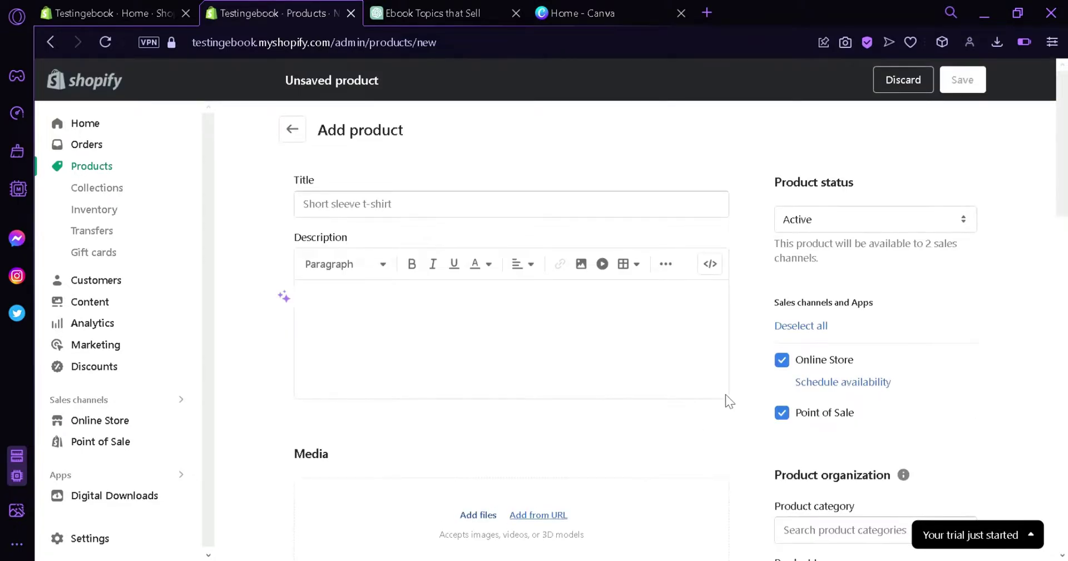
pyautogui.moveTo(1061, 191); pyautogui.dragTo(1049, 167)
pyautogui.moveTo(1066, 168); pyautogui.dragTo(1067, 243)
pyautogui.scroll(10, 1067, 242)
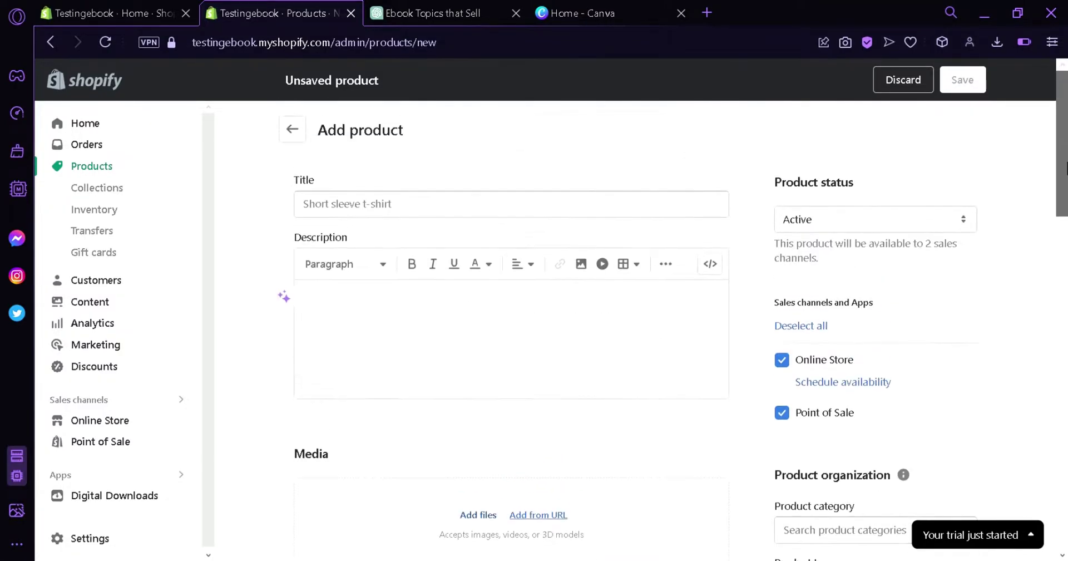
# - Switch to the ChatGPT conversation and read through its list of ebook topics that sell well
pyautogui.hotkey('ctrl', 'Tab')
pyautogui.moveTo(1067, 231); pyautogui.dragTo(1066, 209)
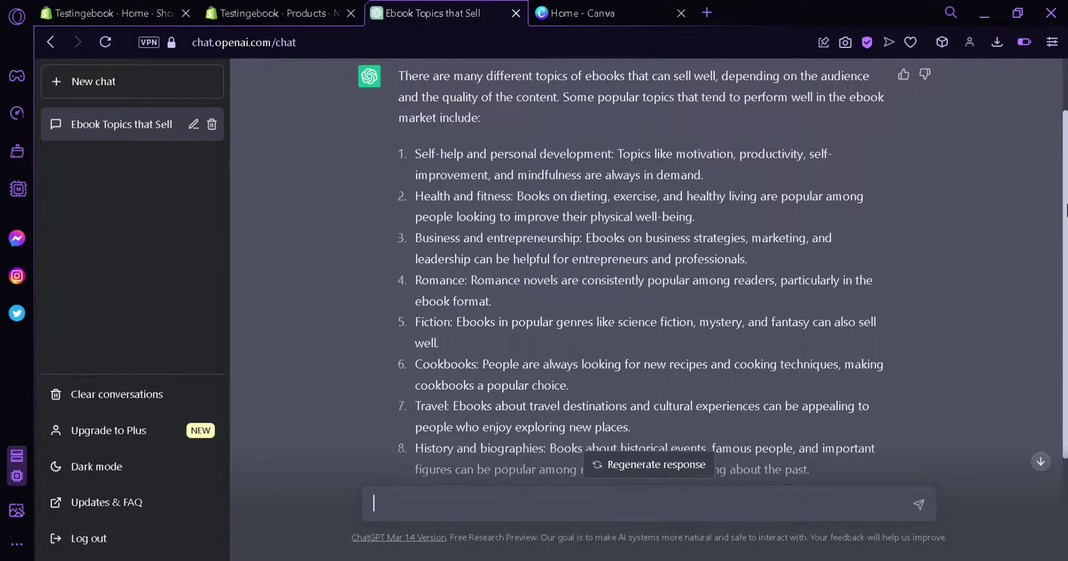
pyautogui.scroll(1, 1067, 210)
pyautogui.moveTo(1065, 221)
pyautogui.mouseDown()
pyautogui.moveTo(1065, 189)
pyautogui.moveTo(1065, 238)
pyautogui.mouseUp()
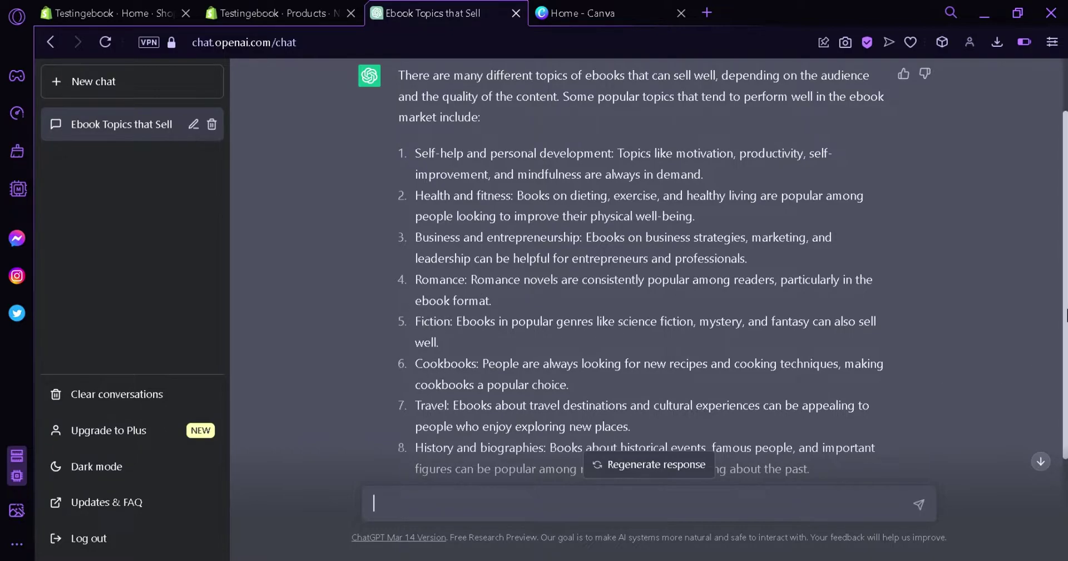
pyautogui.scroll(-2, 1064, 356)
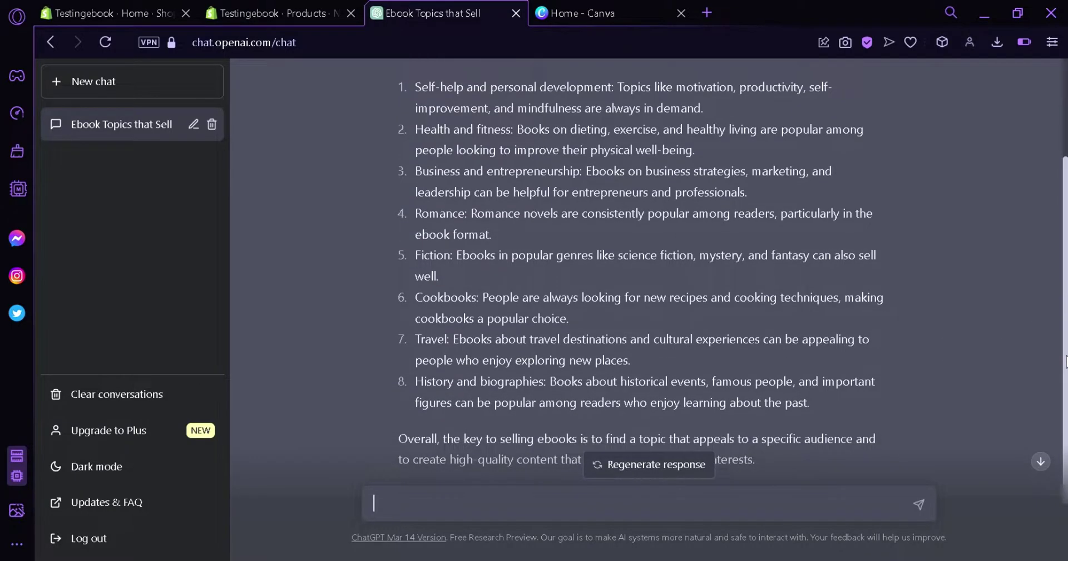
pyautogui.scroll(1, 1066, 361)
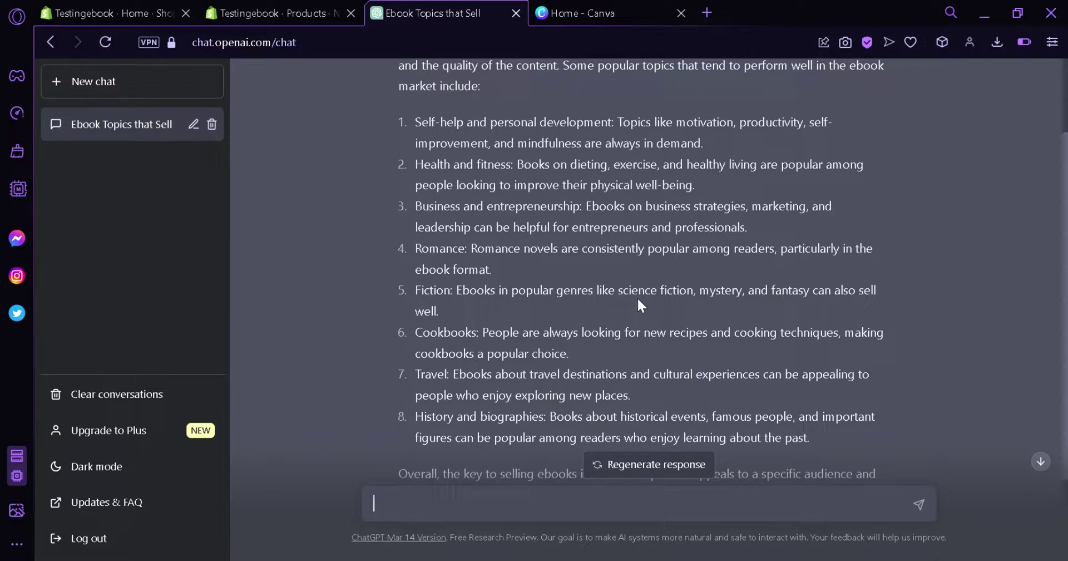
# - Copy the topic "Health and fitness" from the list and ask ChatGPT to "Create an ebook about" it
pyautogui.moveTo(415, 176); pyautogui.dragTo(532, 176)
pyautogui.hotkey('ctrl', 'c')
pyautogui.click(512, 510)
pyautogui.write('Create an ebook about')
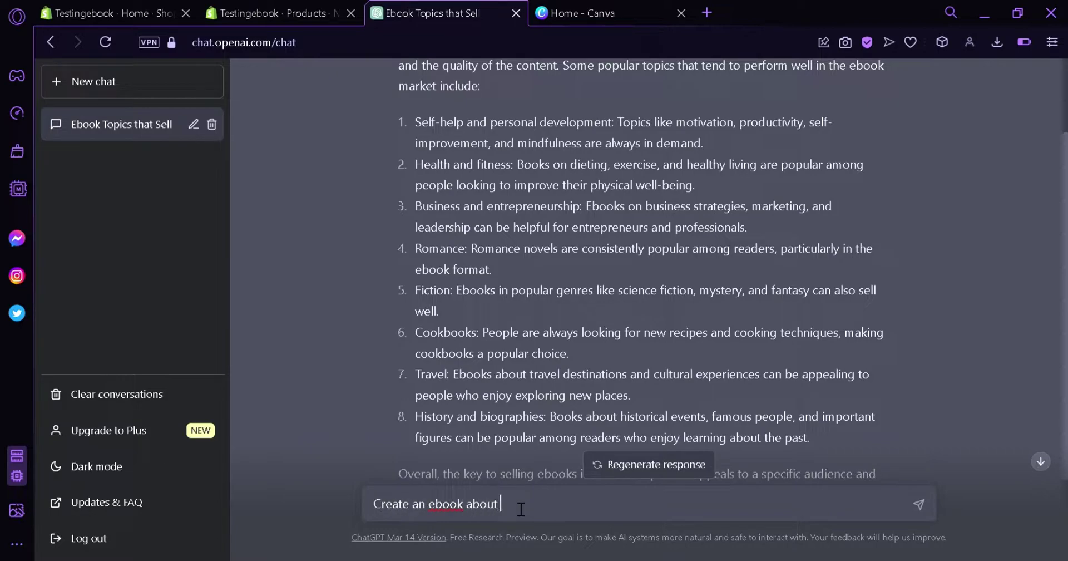
pyautogui.hotkey('ctrl', 'v')
pyautogui.press('Return')
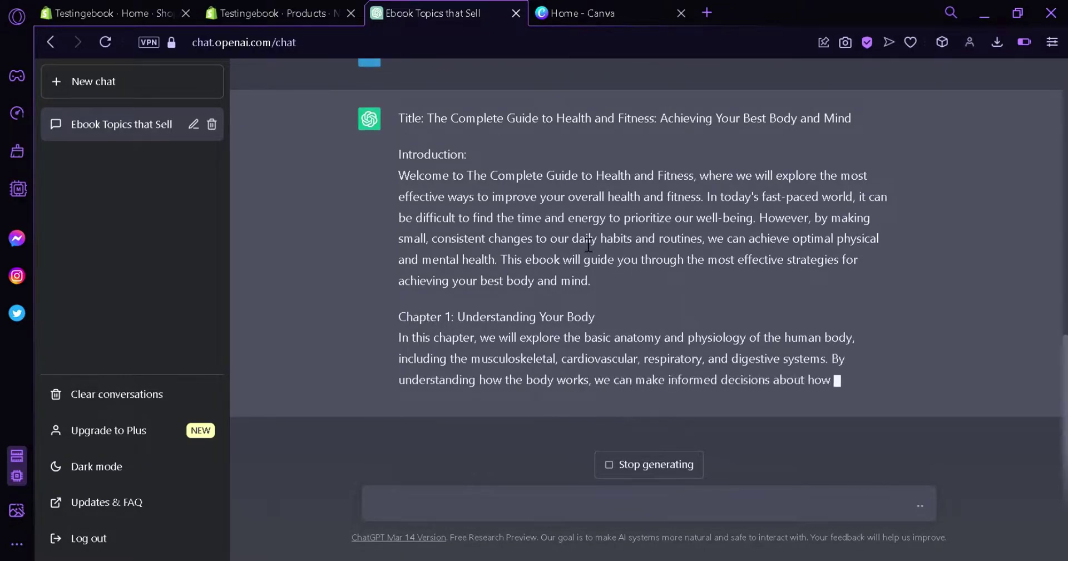
# - Switch to Canva, search for "ebook" and open the Ebook Cover (512 × 800 px) template collection
pyautogui.click(624, 8)
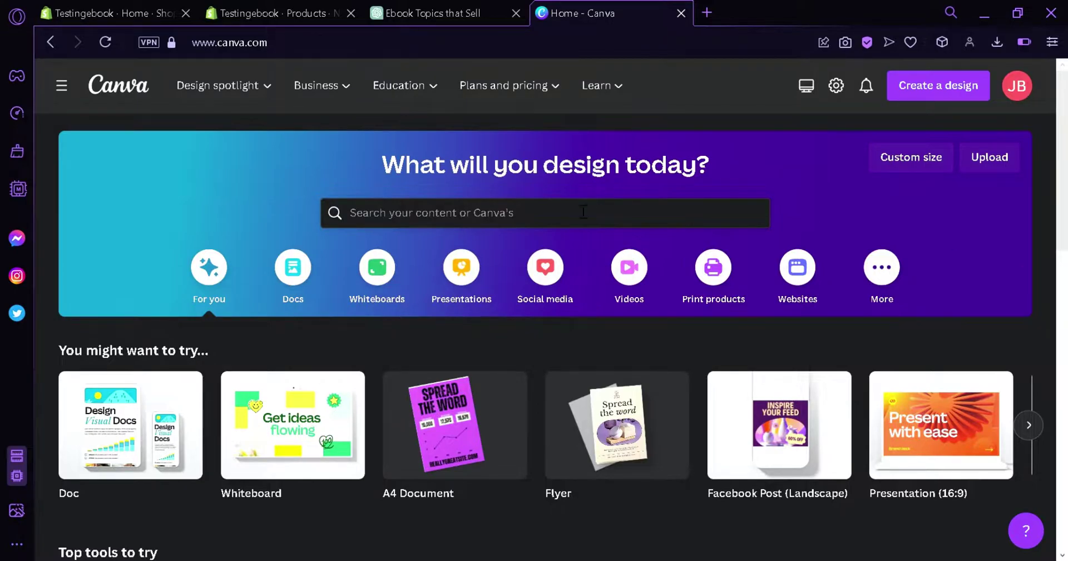
pyautogui.click(470, 221)
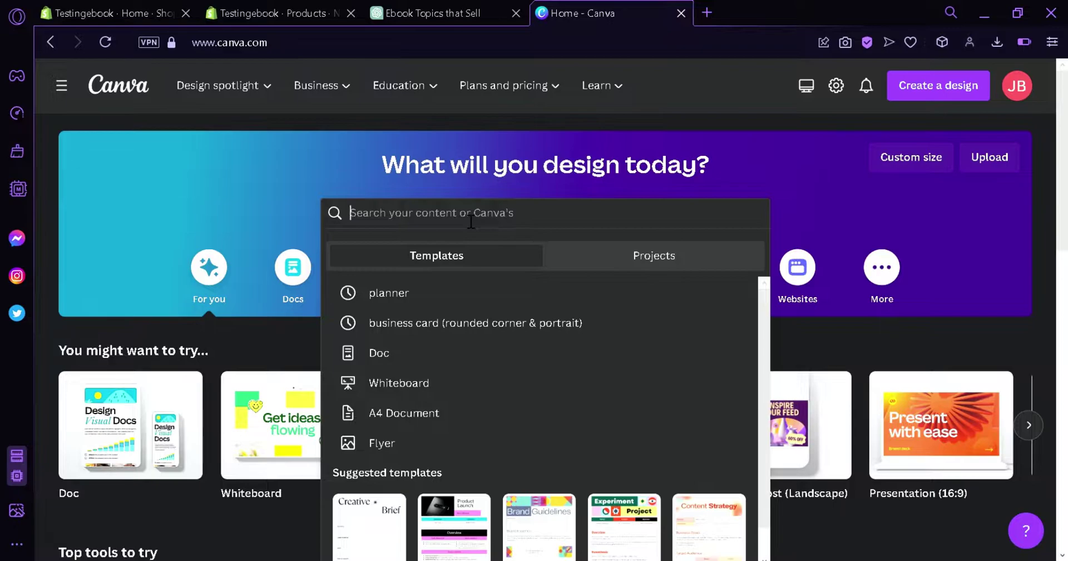
pyautogui.write('ebook')
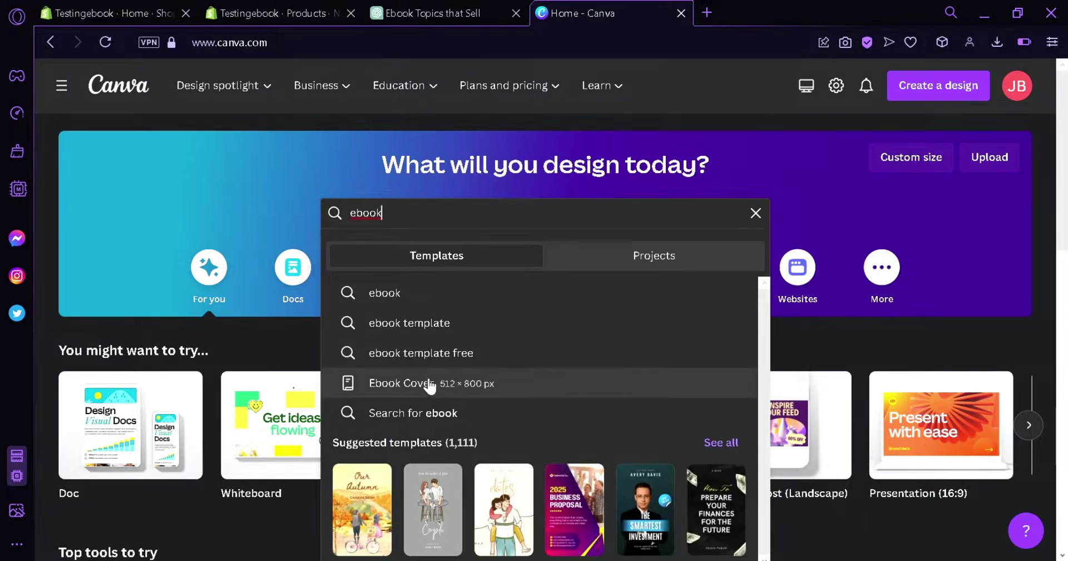
pyautogui.click(430, 384)
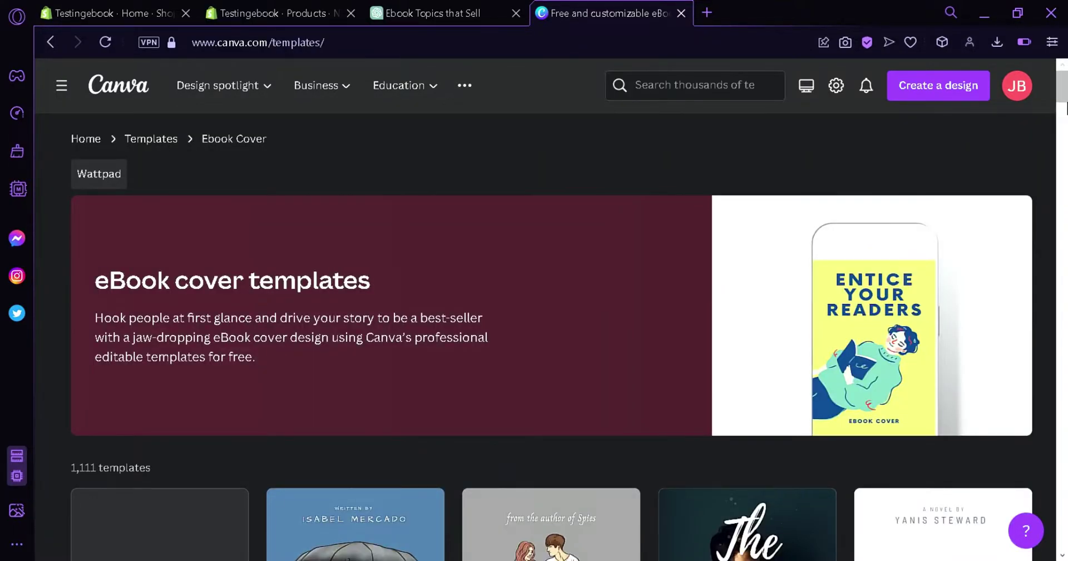
# - Browse the ebook cover templates and open the Modern Minimal Photographic Poems Ebook Cover preview
pyautogui.moveTo(1066, 106); pyautogui.dragTo(1065, 154)
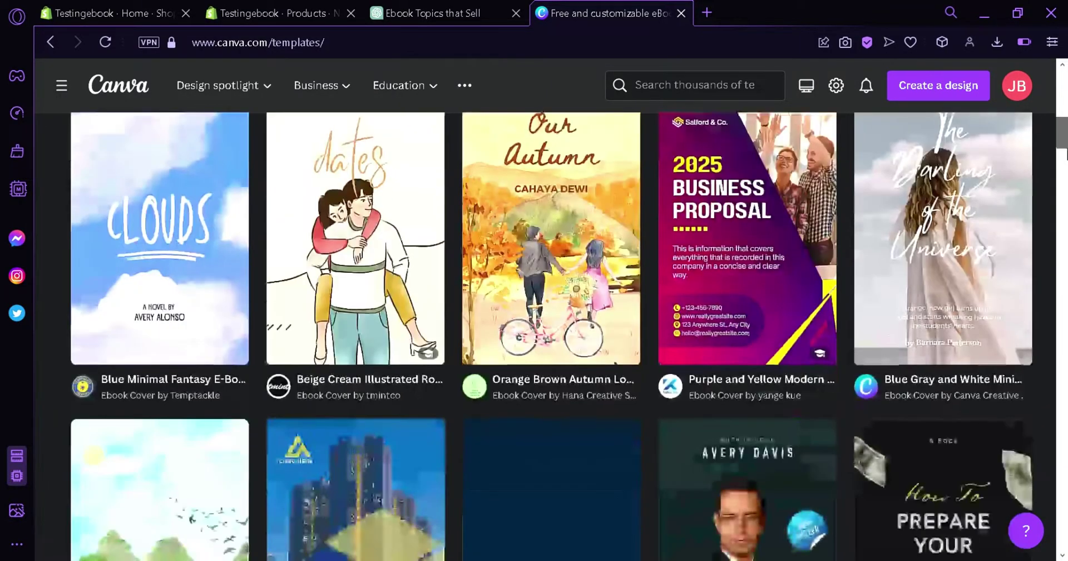
pyautogui.scroll(-10, 718, 281)
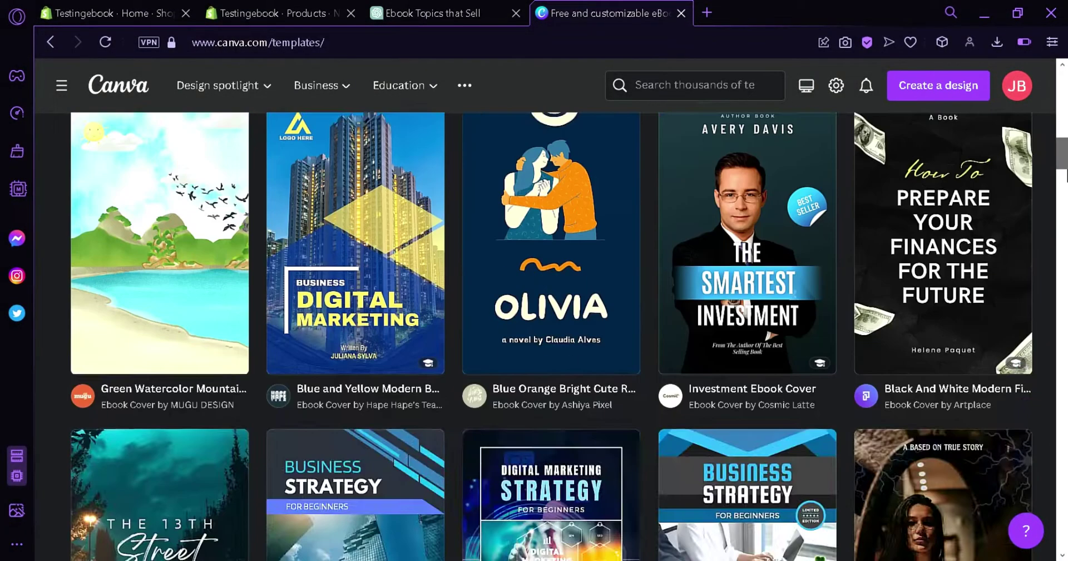
pyautogui.scroll(-4, 718, 281)
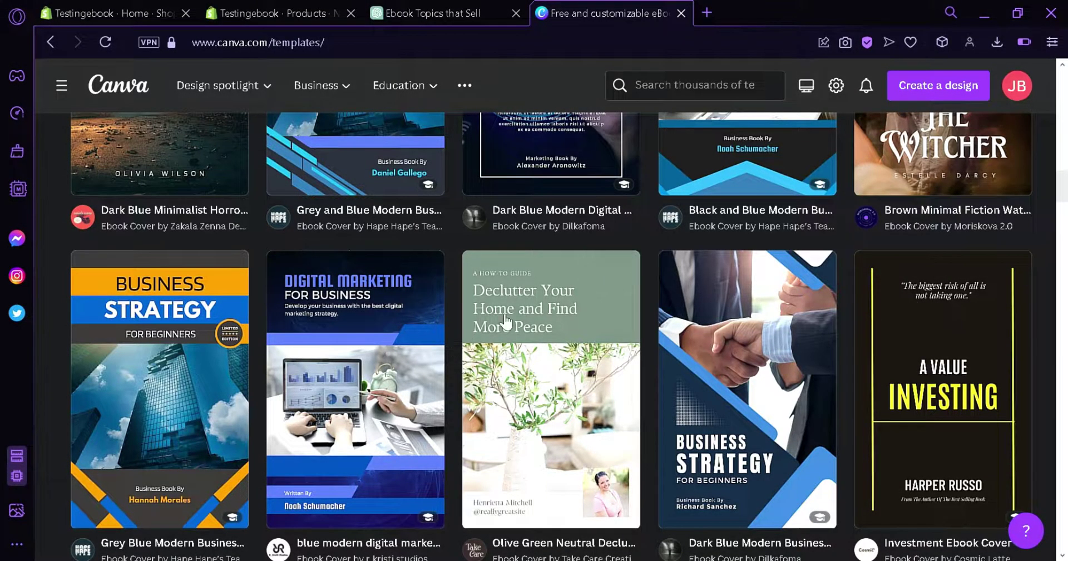
pyautogui.scroll(-4, 904, 358)
pyautogui.scroll(-4, 304, 355)
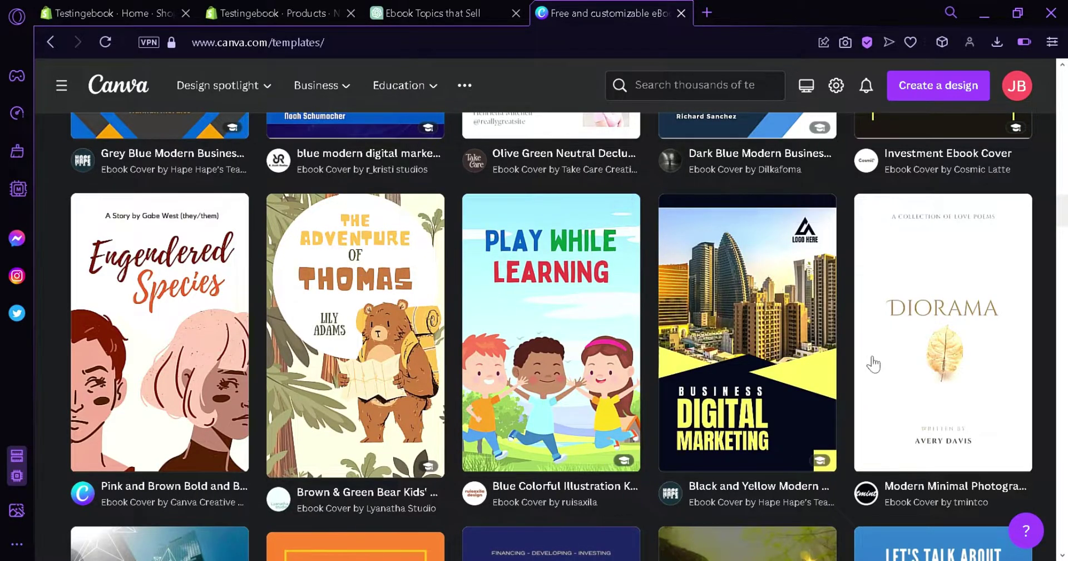
pyautogui.scroll(-4, 839, 374)
pyautogui.scroll(4, 750, 241)
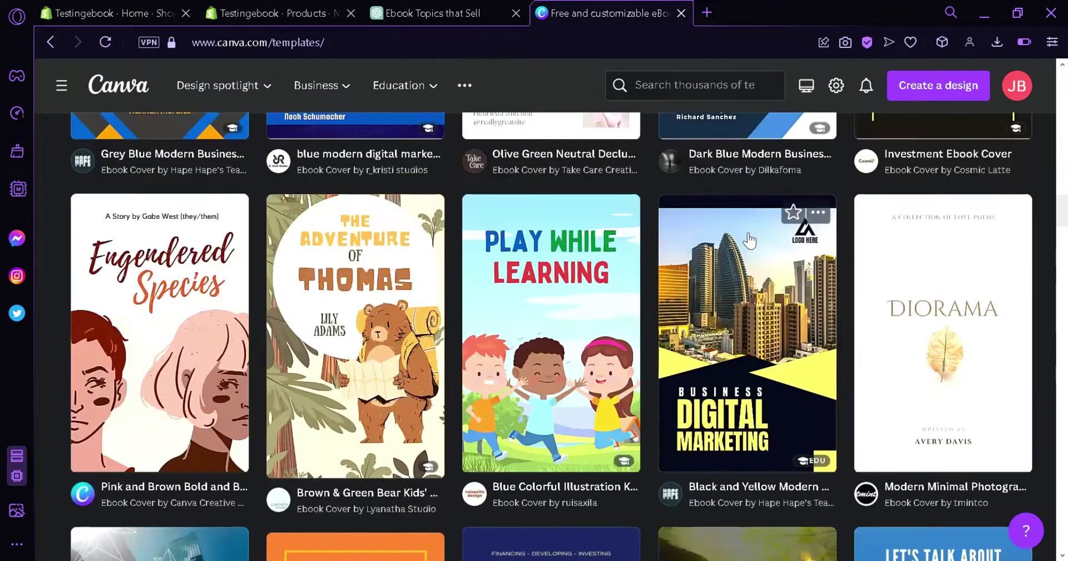
pyautogui.moveTo(1062, 211)
pyautogui.mouseDown()
pyautogui.moveTo(1061, 267)
pyautogui.moveTo(1058, 225)
pyautogui.mouseUp()
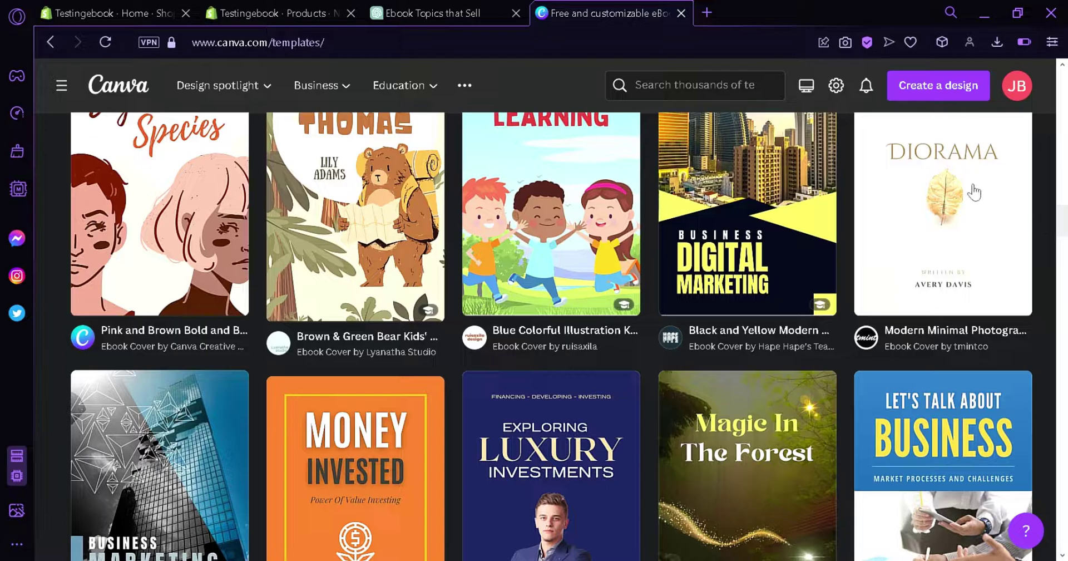
pyautogui.click(948, 196)
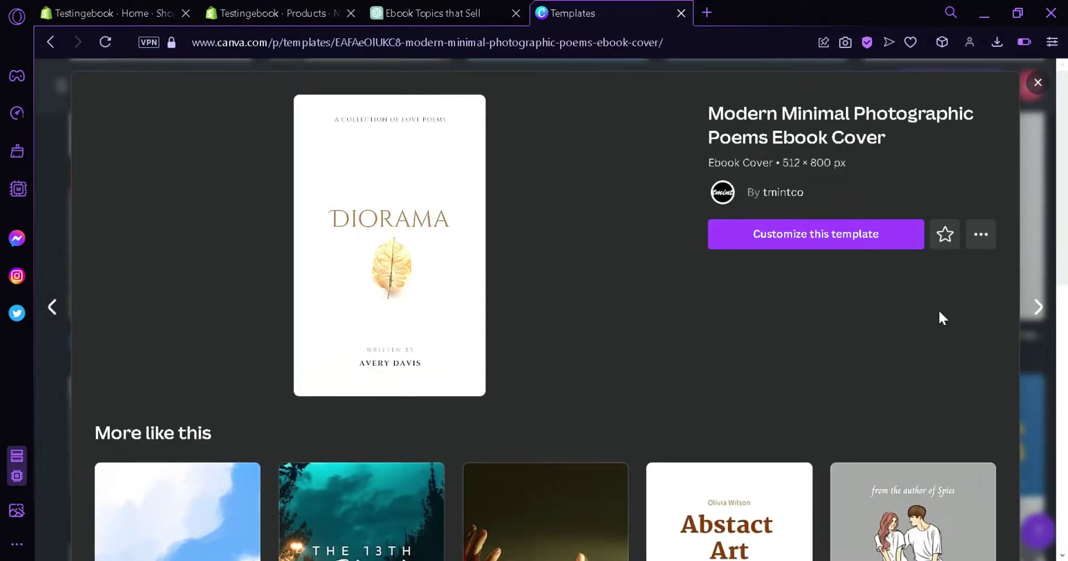
pyautogui.click(982, 244)
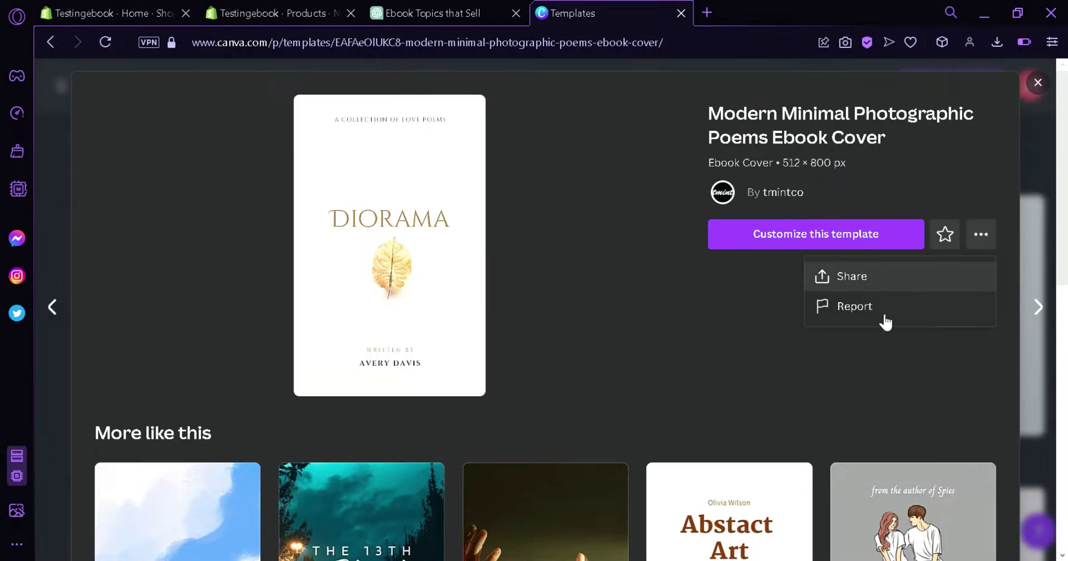
pyautogui.click(950, 186)
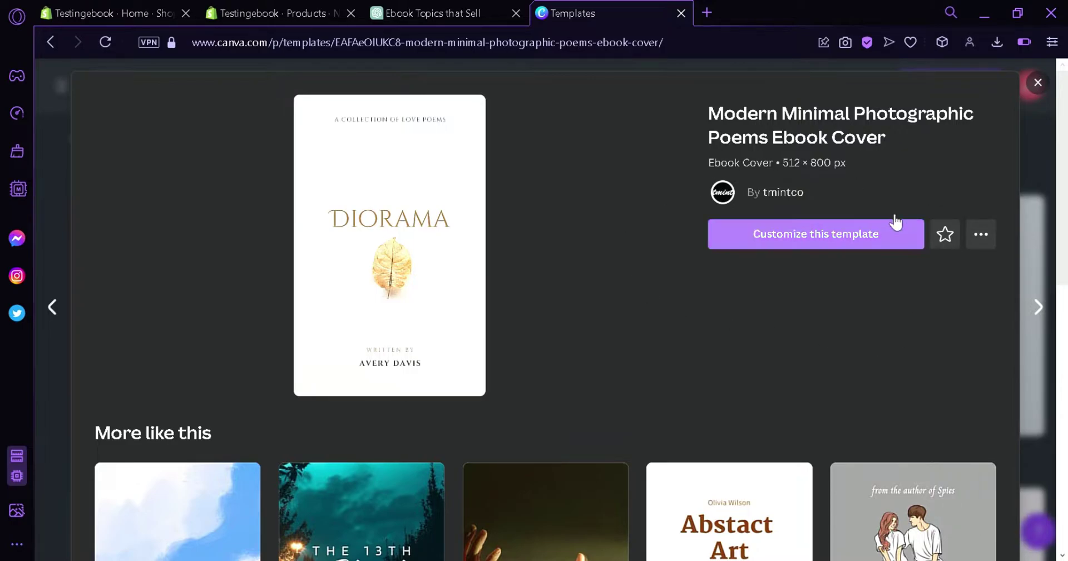
# - Browse the similar cover templates and open the Modern Minimal Photographic Poems Ebook Cover for customizing
pyautogui.scroll(-3, 785, 259)
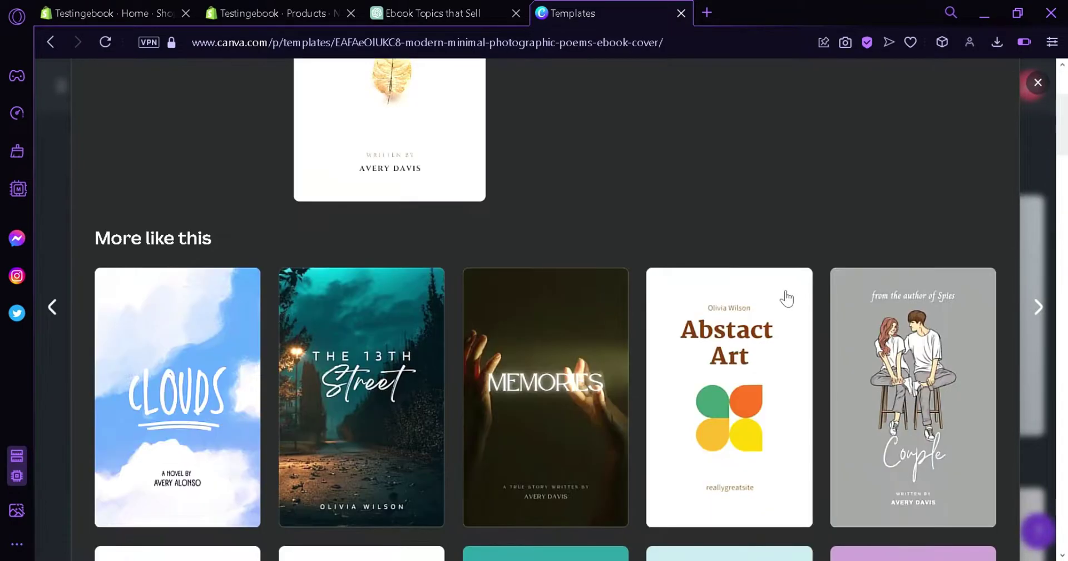
pyautogui.scroll(-3, 819, 199)
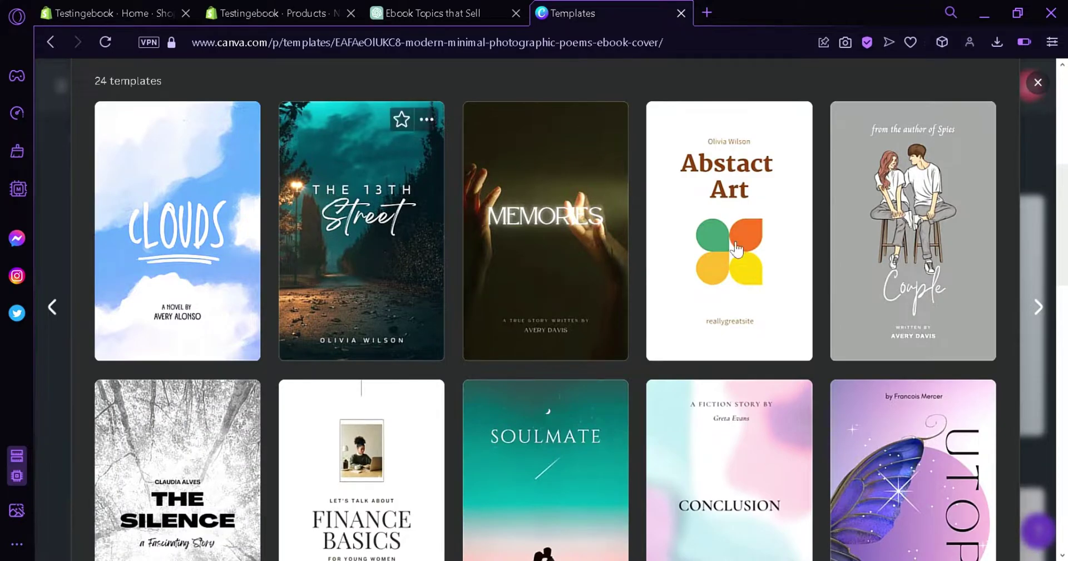
pyautogui.scroll(-3, 807, 283)
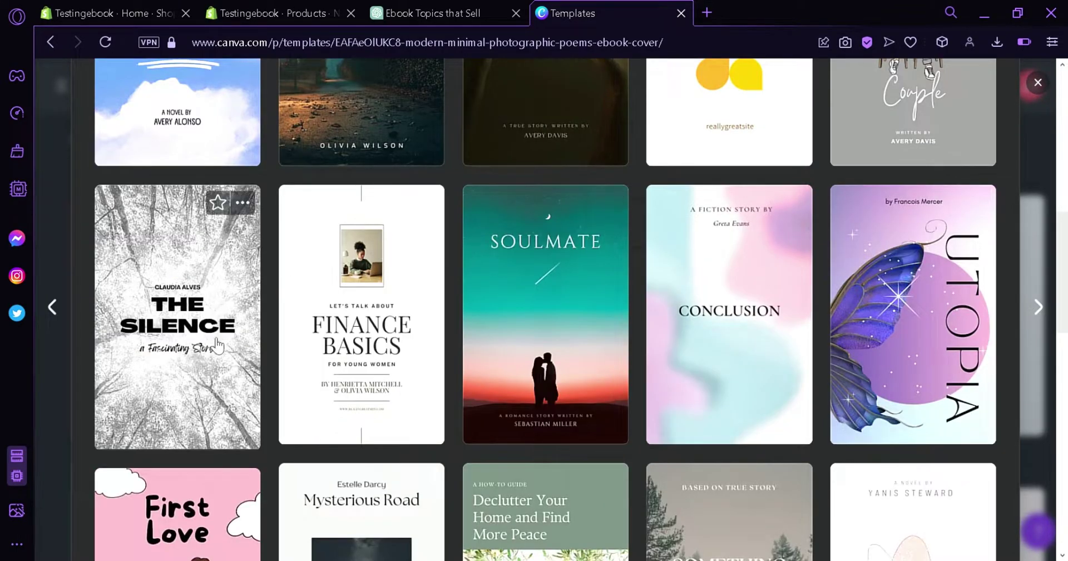
pyautogui.scroll(-4, 823, 329)
pyautogui.scroll(12, 670, 322)
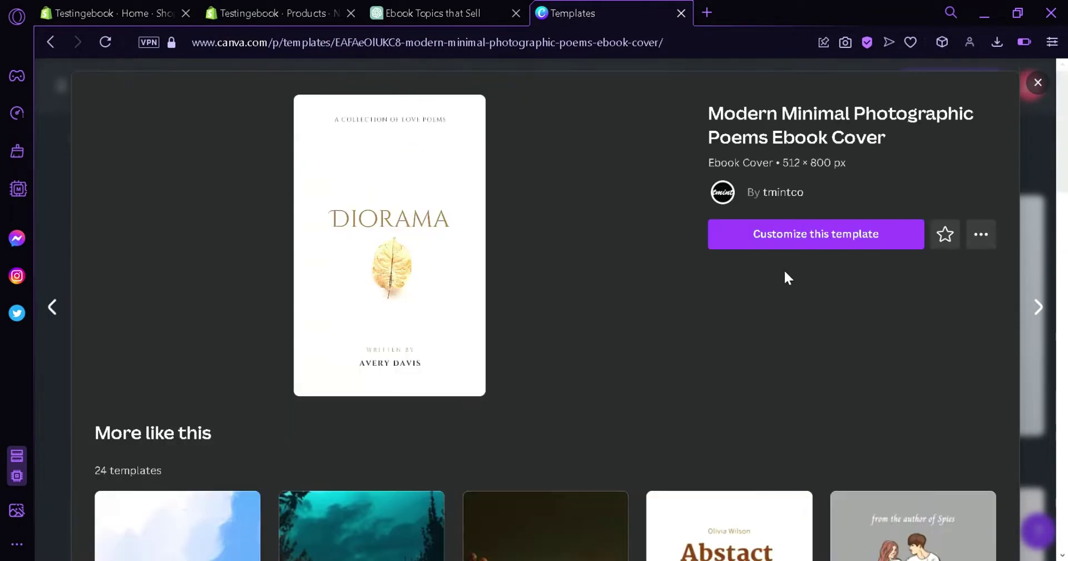
pyautogui.click(794, 239)
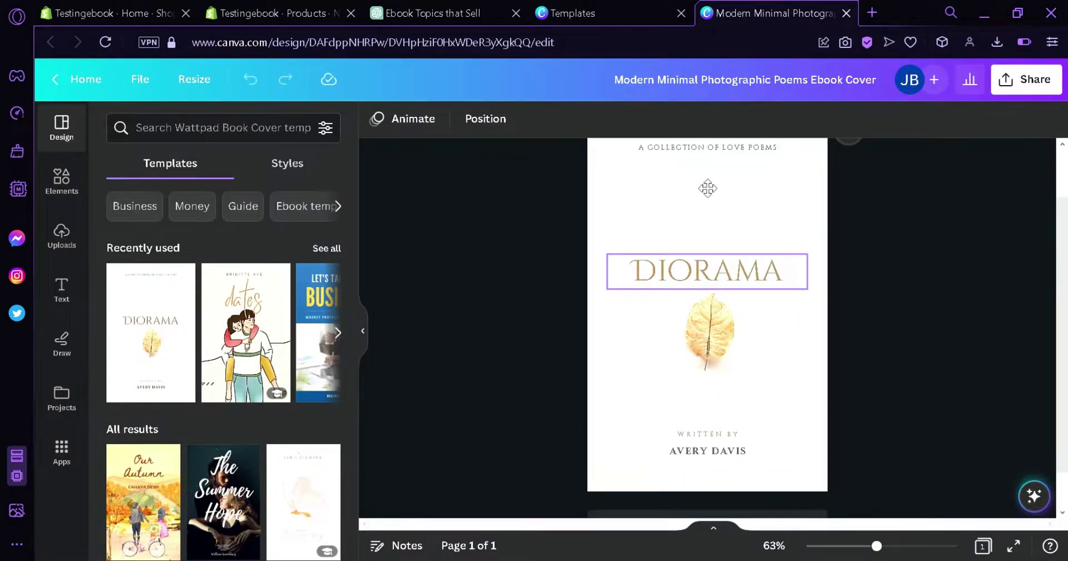
# - Move the "DIORAMA" title up beneath the top tagline and replace its text with "FITNESS"
pyautogui.moveTo(707, 273); pyautogui.dragTo(710, 188)
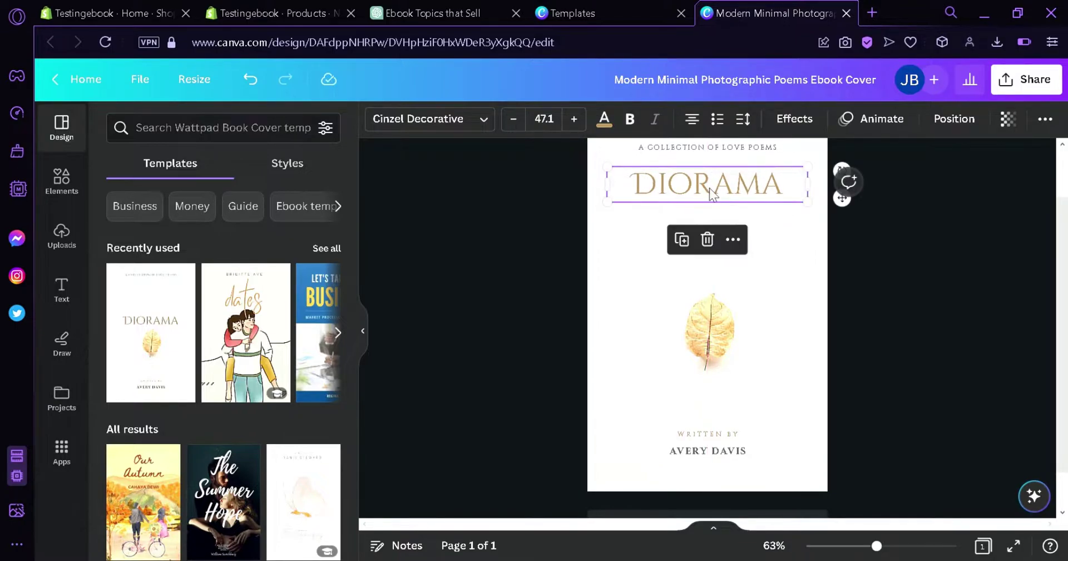
pyautogui.doubleClick(711, 189)
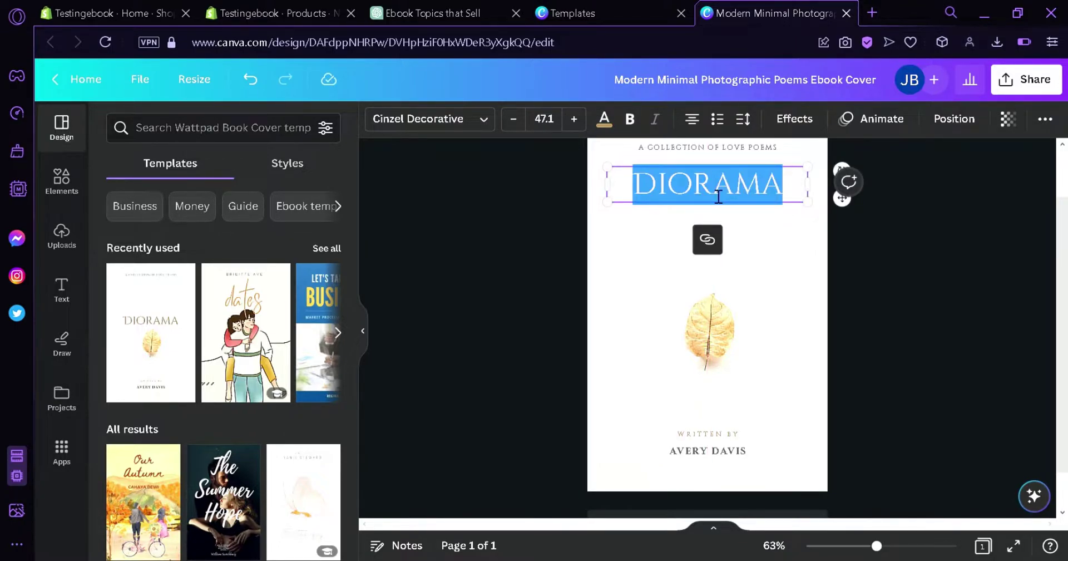
pyautogui.write('FITNESS')
pyautogui.press('Escape')
pyautogui.scroll(1, 766, 218)
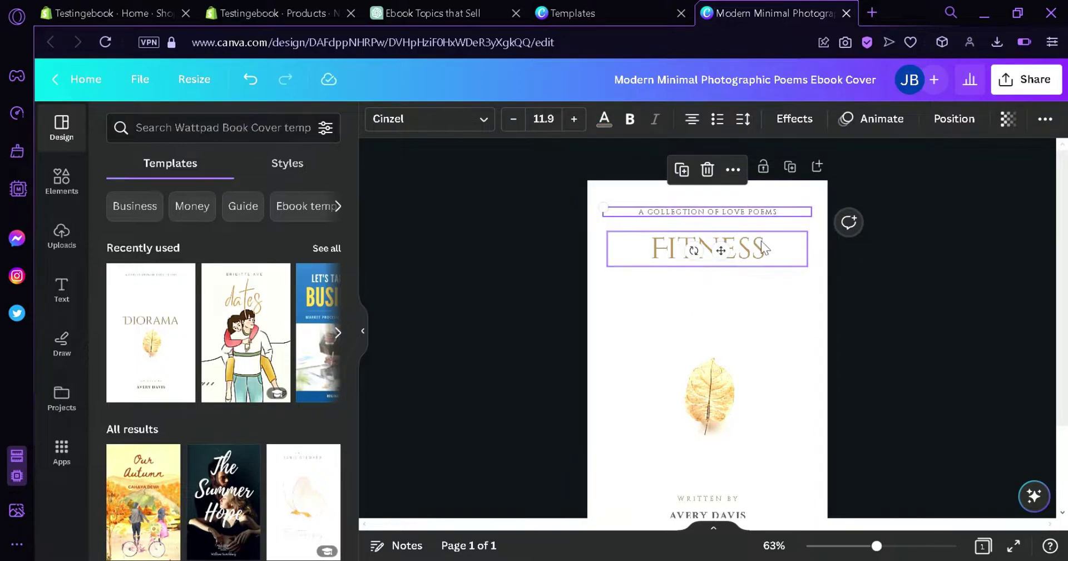
# - Replace the tagline above the title with "A LOVE STORY FOUND IN SPORT"
pyautogui.doubleClick(782, 213)
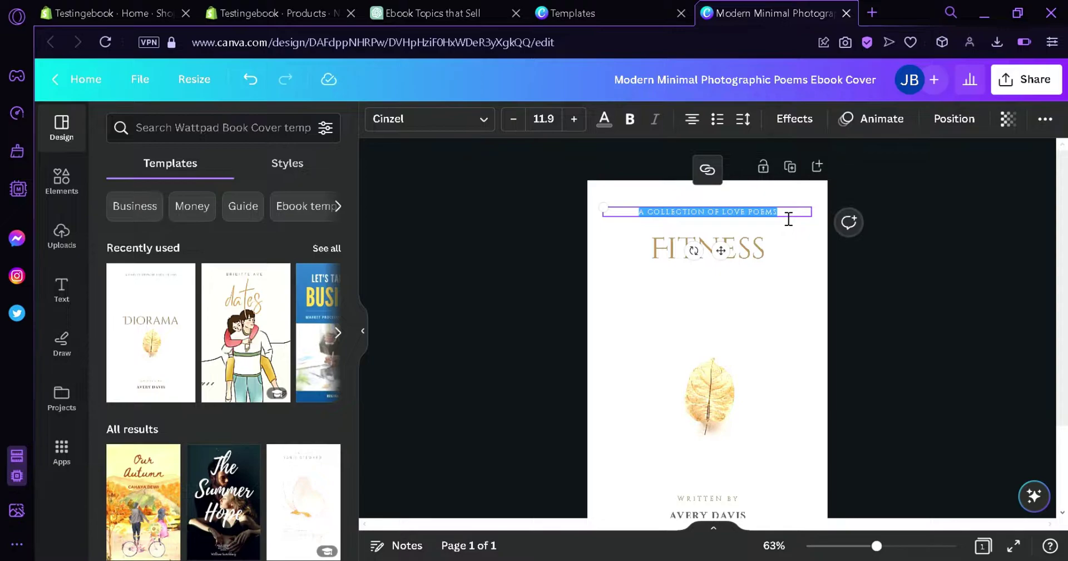
pyautogui.write('A O')
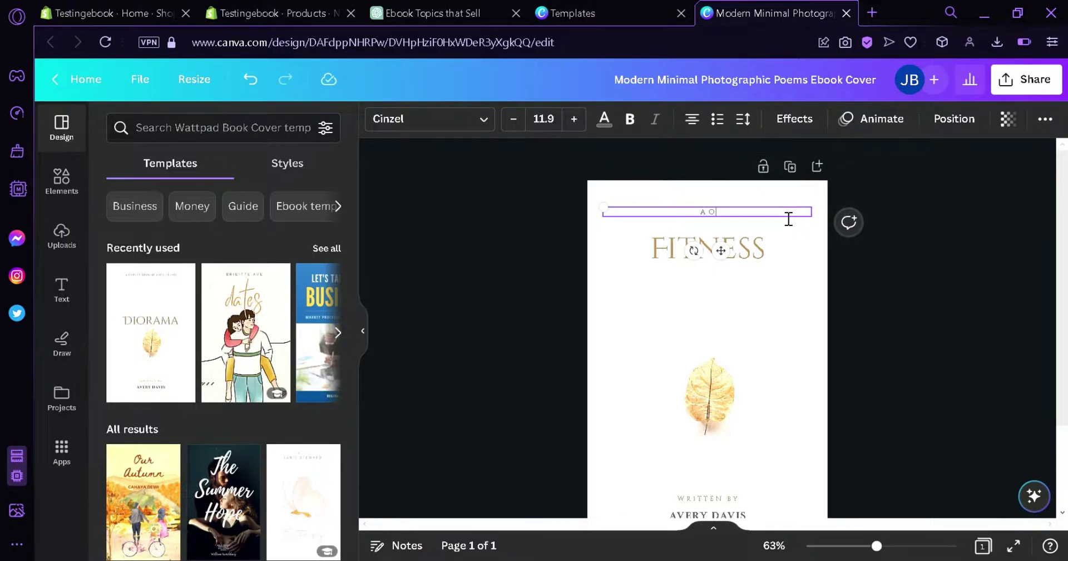
pyautogui.write(' LOVE STORY FOUND IN THE GYM')
# - Replace the placeholder name under "WRITTEN BY" with the author's full name
pyautogui.scroll(-2, 770, 217)
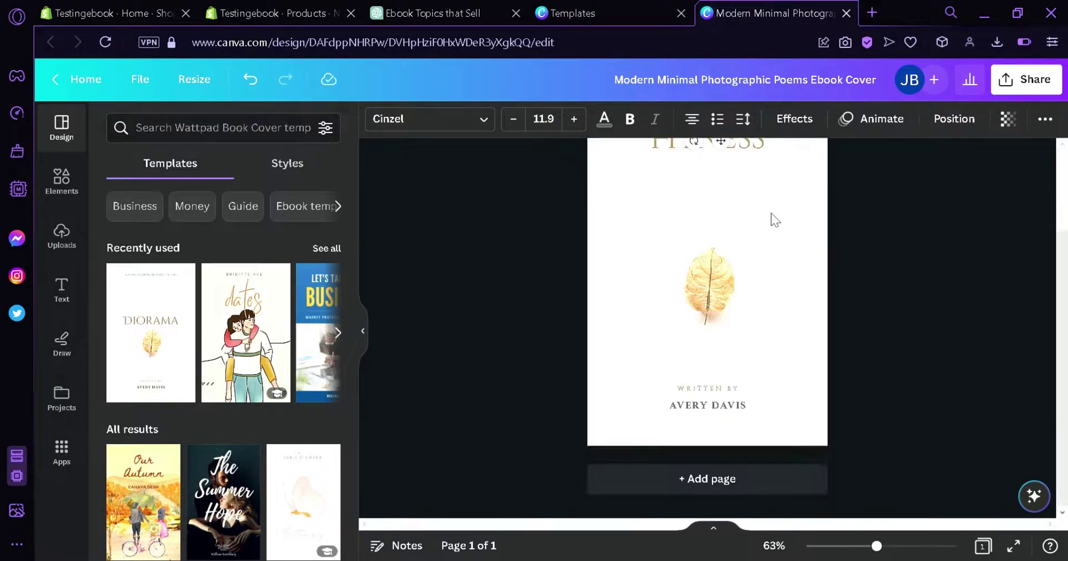
pyautogui.doubleClick(725, 412)
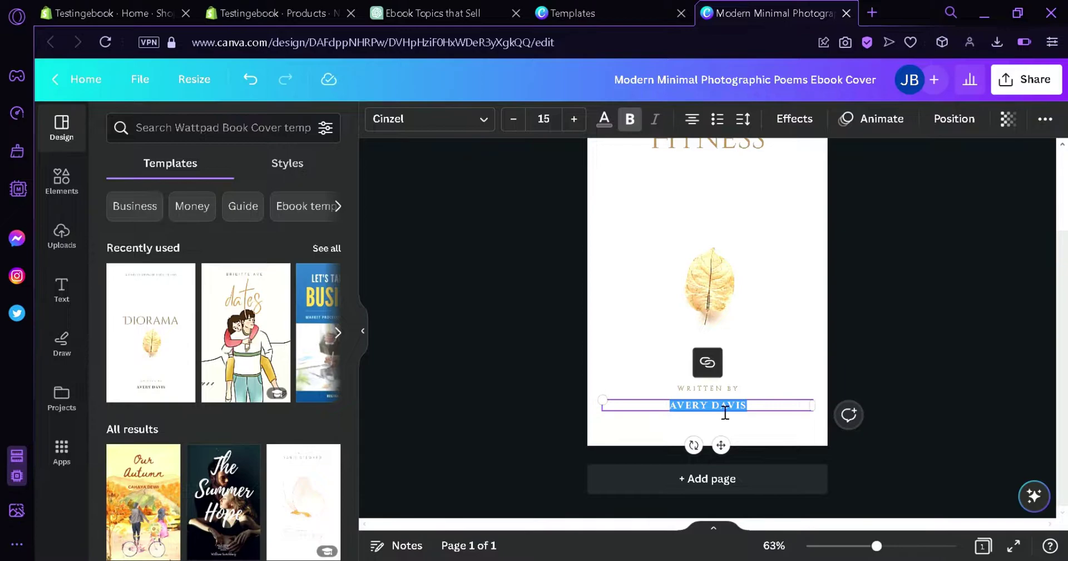
pyautogui.write('JAZPER BUSTRIA')
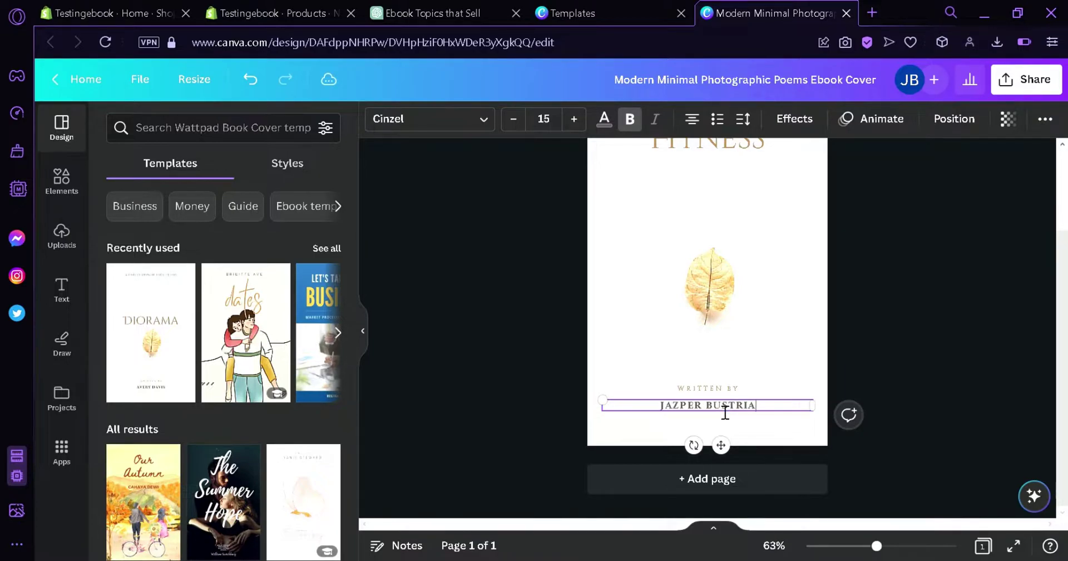
pyautogui.click(702, 340)
pyautogui.click(742, 306)
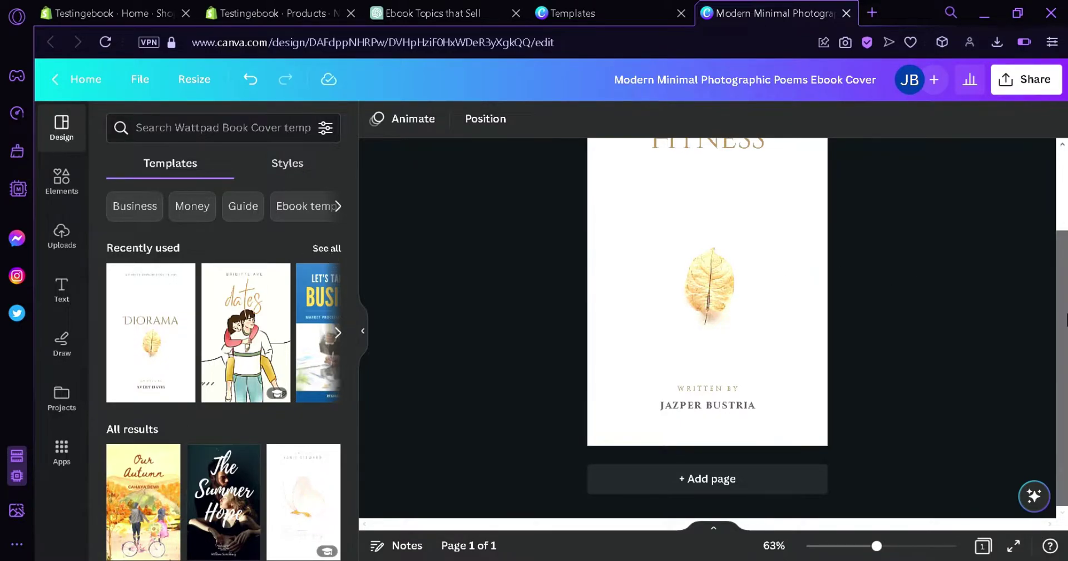
# - Search the design elements for "fitenss" and browse all the photo results
pyautogui.scroll(1, 1065, 289)
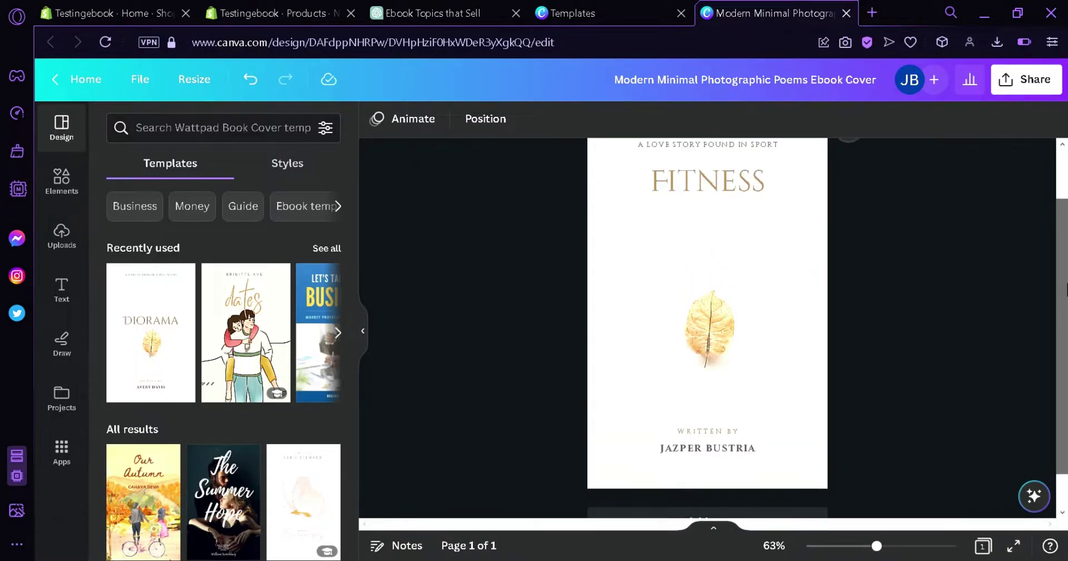
pyautogui.click(76, 199)
pyautogui.click(203, 136)
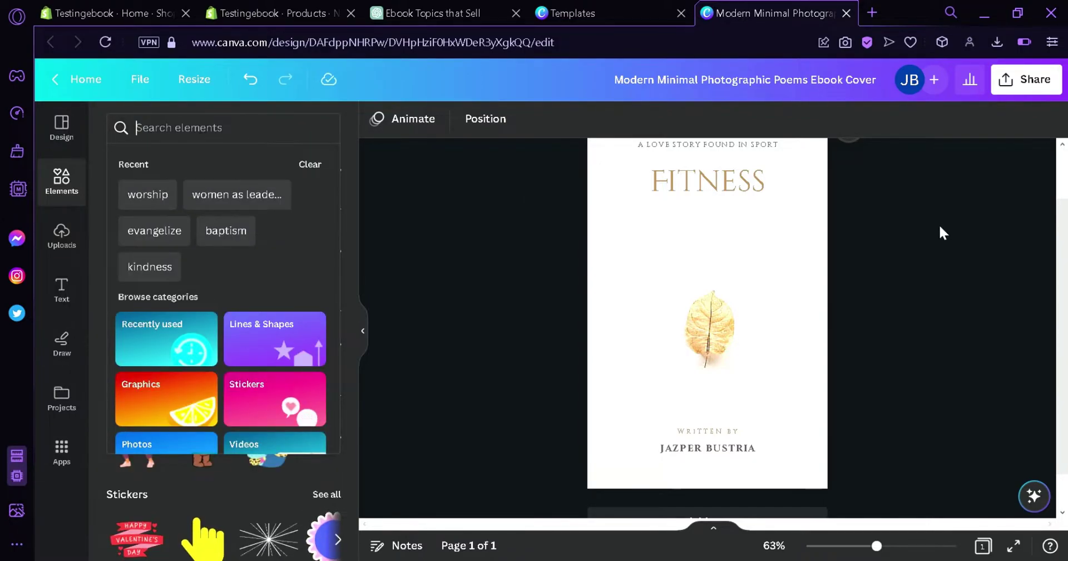
pyautogui.write('fitenss')
pyautogui.press('Return')
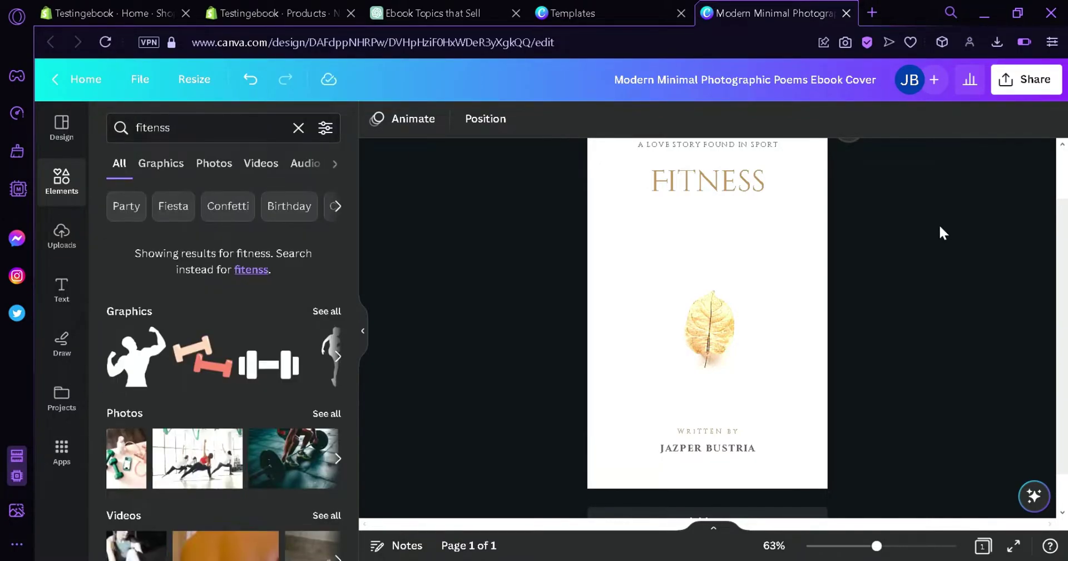
pyautogui.click(328, 411)
pyautogui.moveTo(353, 309); pyautogui.dragTo(349, 513)
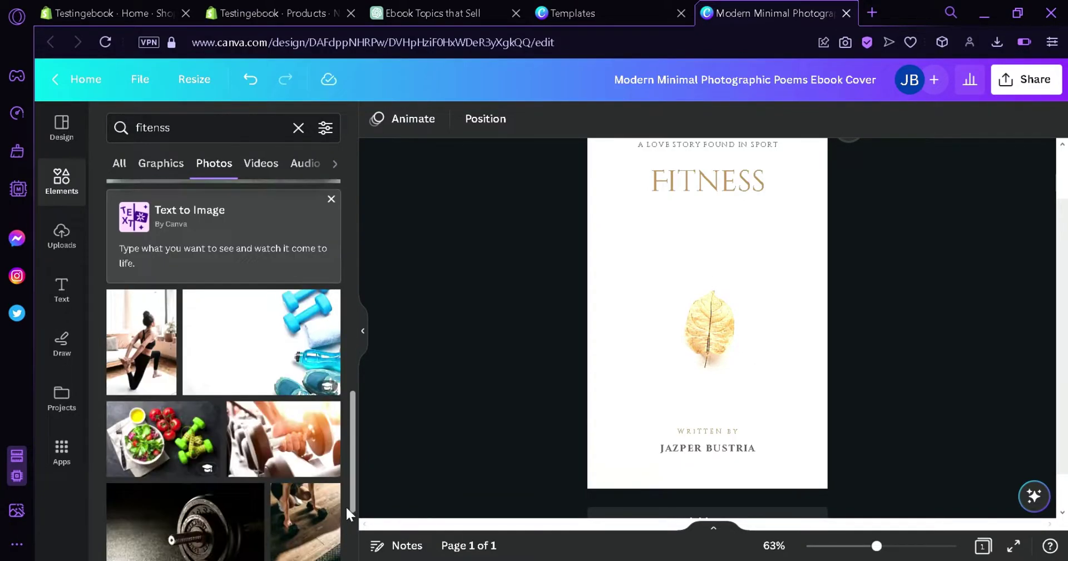
pyautogui.moveTo(356, 459); pyautogui.dragTo(244, 145)
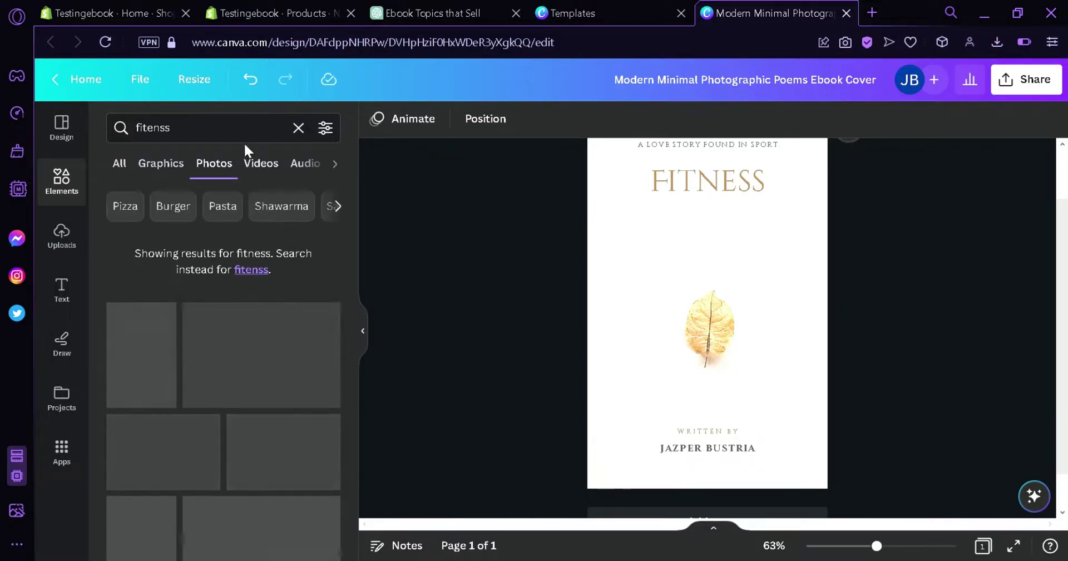
# - Search the elements for "running shoes" and set the photo of raised sneakers against a cloudy sky as the cover background
pyautogui.click(299, 127)
pyautogui.write('r')
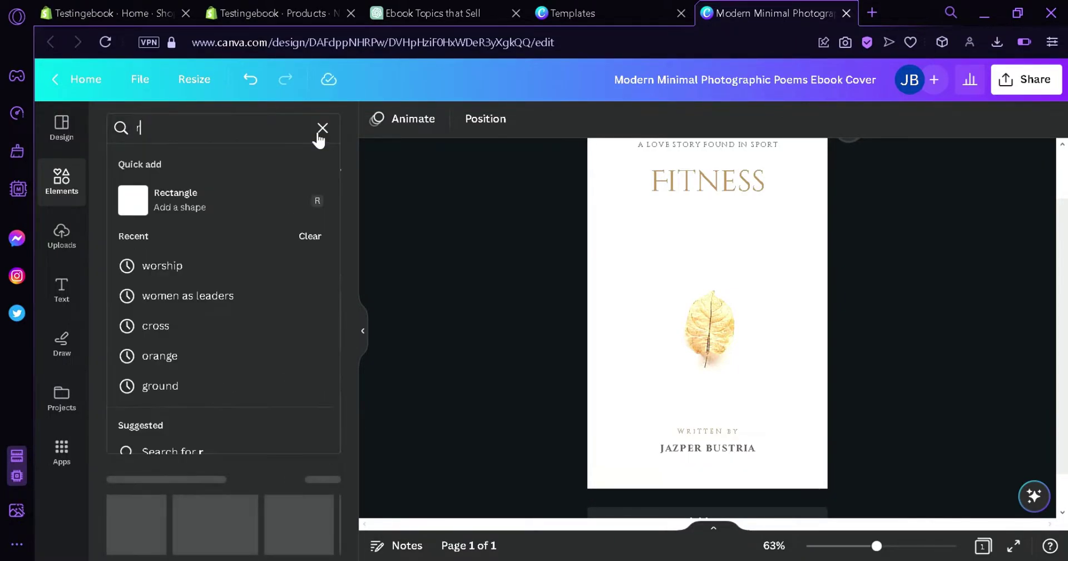
pyautogui.write('unning shoes')
pyautogui.press('Return')
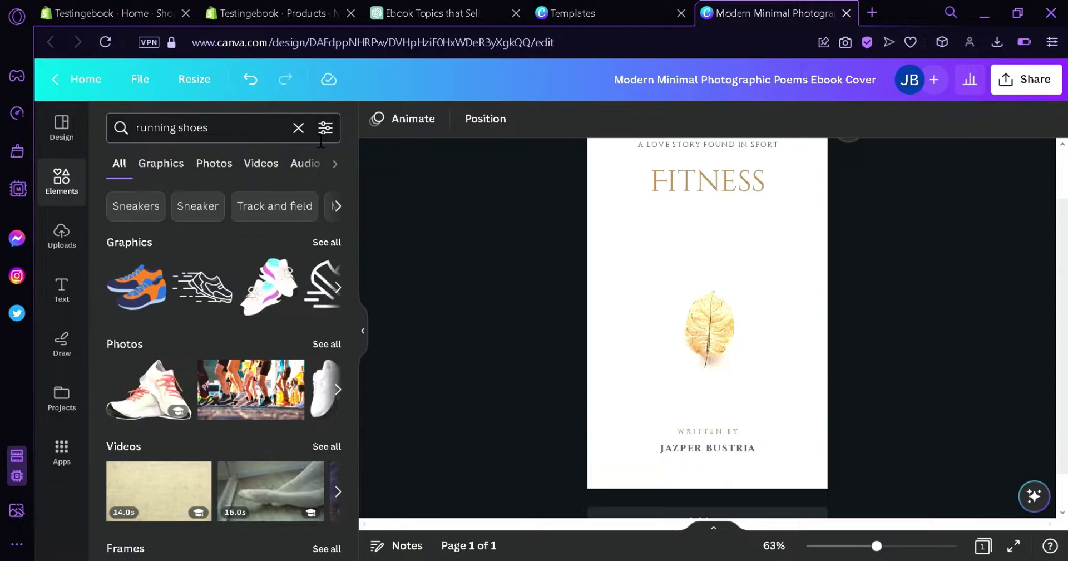
pyautogui.click(334, 344)
pyautogui.moveTo(355, 308); pyautogui.dragTo(341, 424)
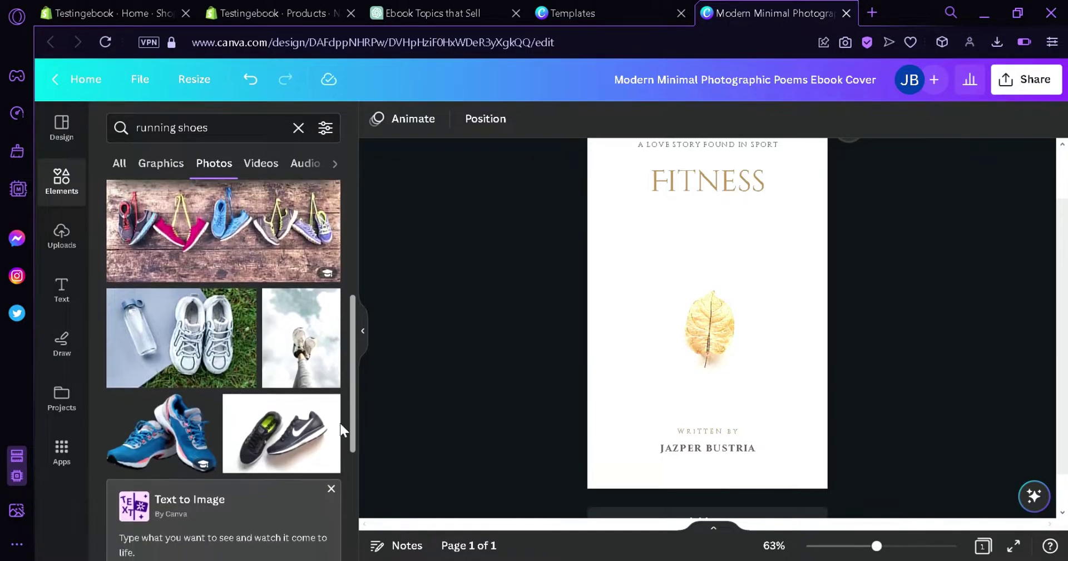
pyautogui.moveTo(311, 359); pyautogui.dragTo(614, 243)
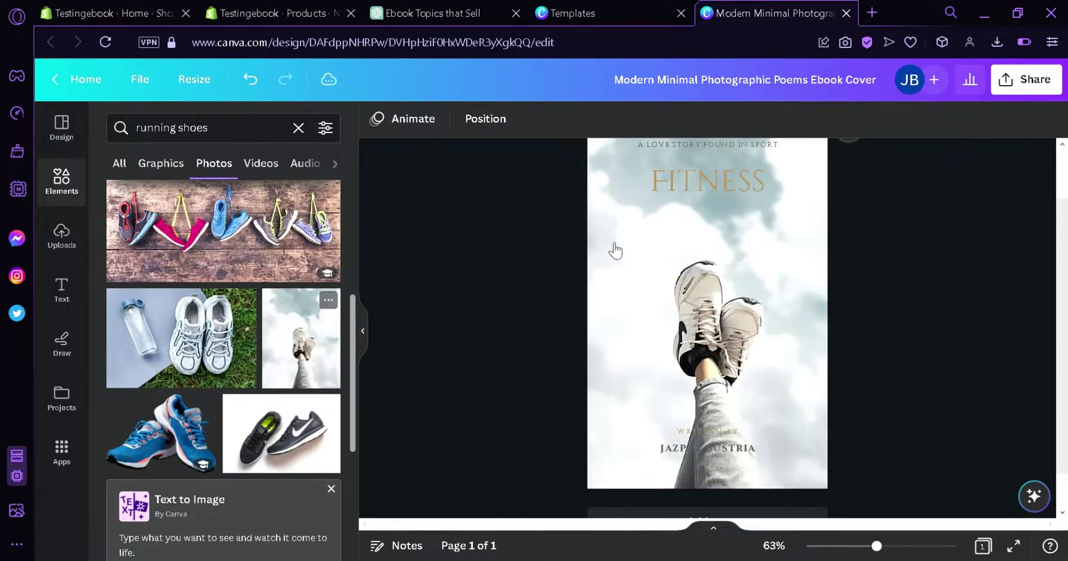
# - Recolour the author name with the gold document colour and move it up beneath the "FITNESS" title
pyautogui.click(703, 442)
pyautogui.click(604, 119)
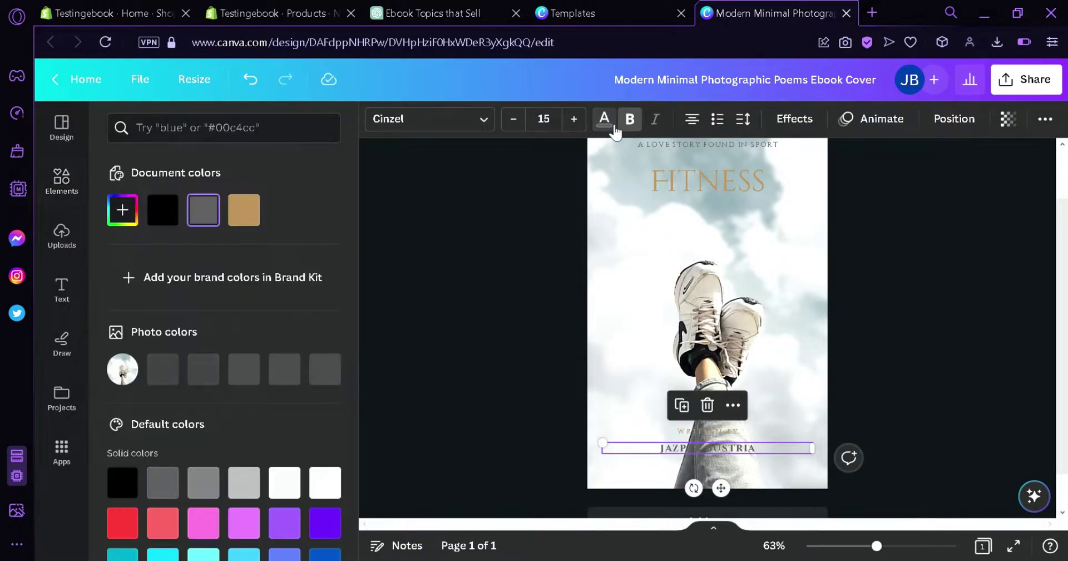
pyautogui.click(255, 217)
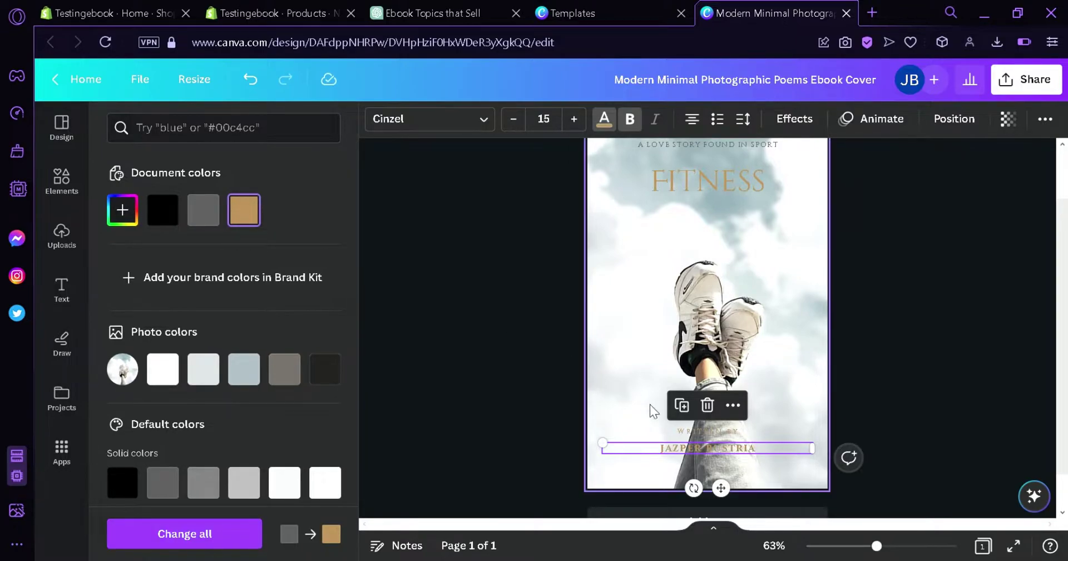
pyautogui.moveTo(692, 445); pyautogui.dragTo(733, 214)
# - Move the "WRITTEN BY" line between the title and the author name and recolour it with the grey document colour
pyautogui.click(740, 437)
pyautogui.moveTo(740, 438); pyautogui.dragTo(740, 220)
pyautogui.click(215, 208)
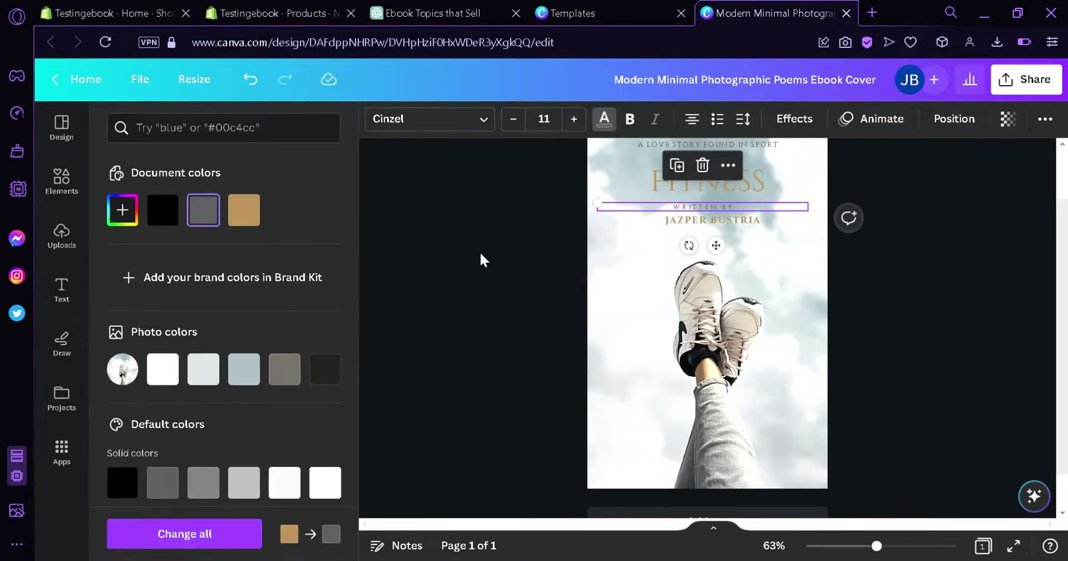
pyautogui.click(966, 331)
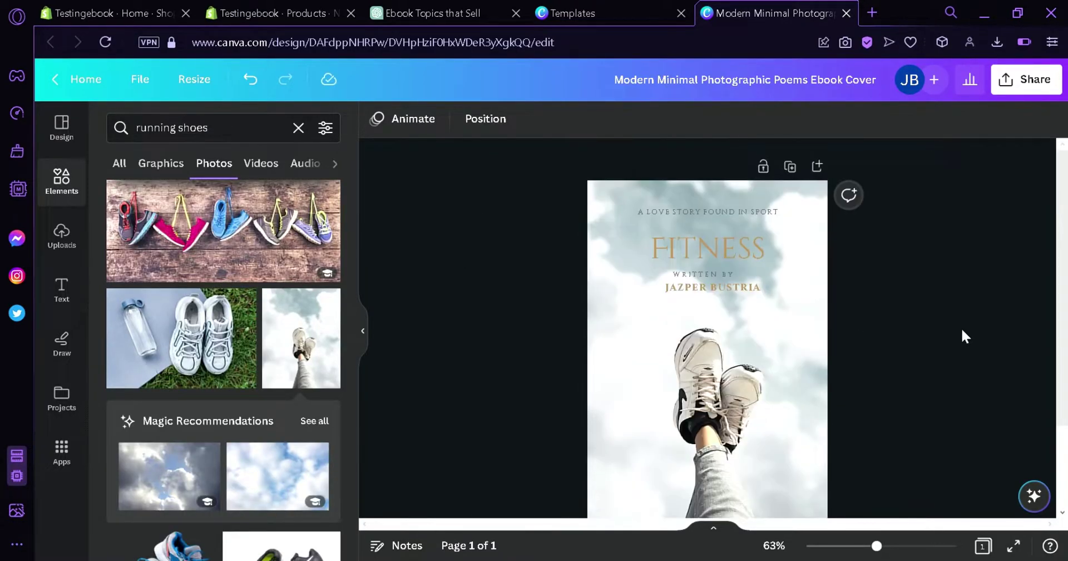
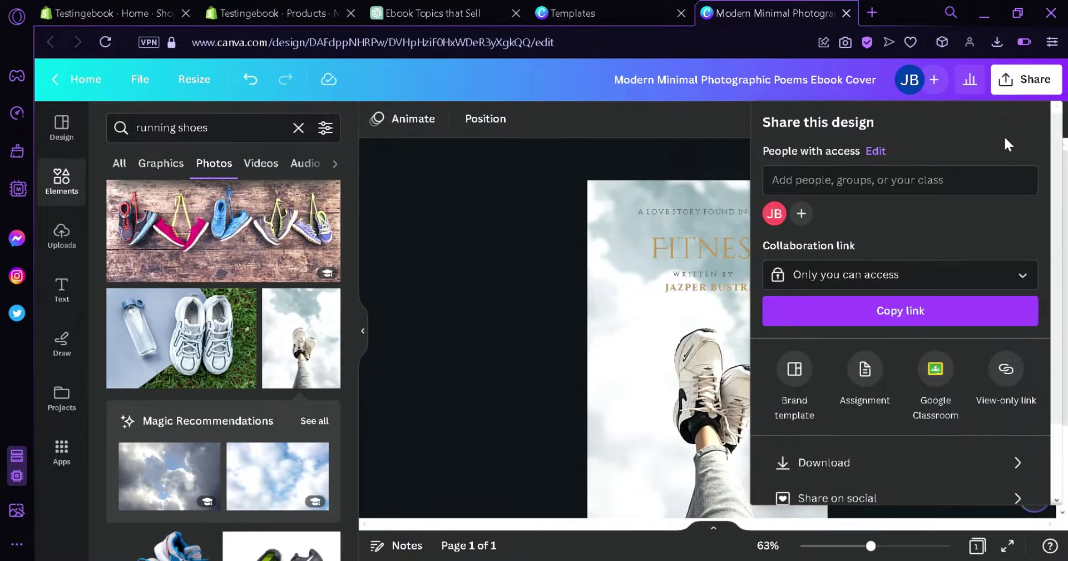
# - Download the finished cover as a PNG at 512 × 800 px
pyautogui.click(907, 462)
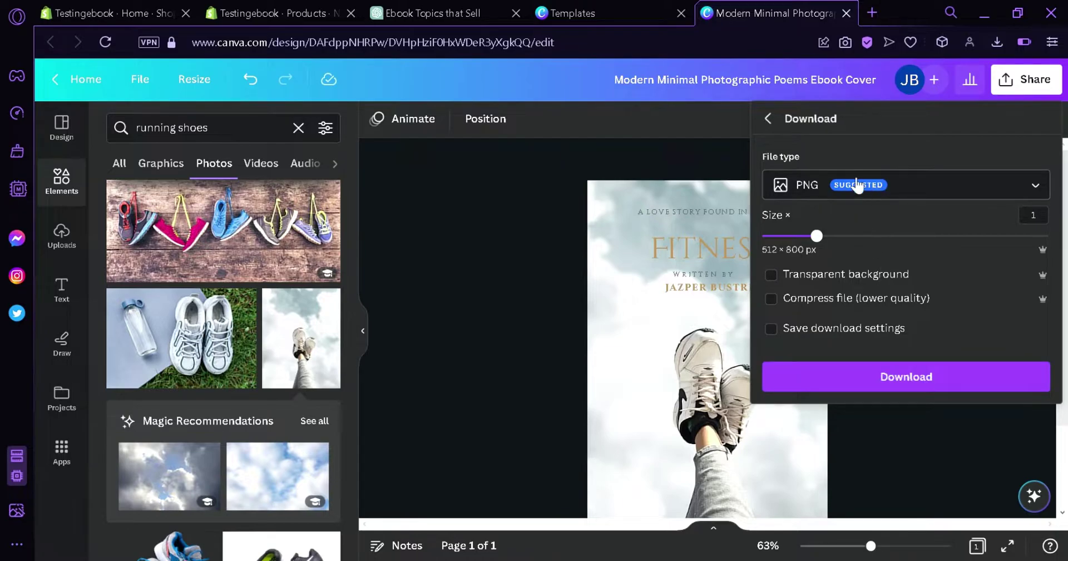
pyautogui.click(943, 372)
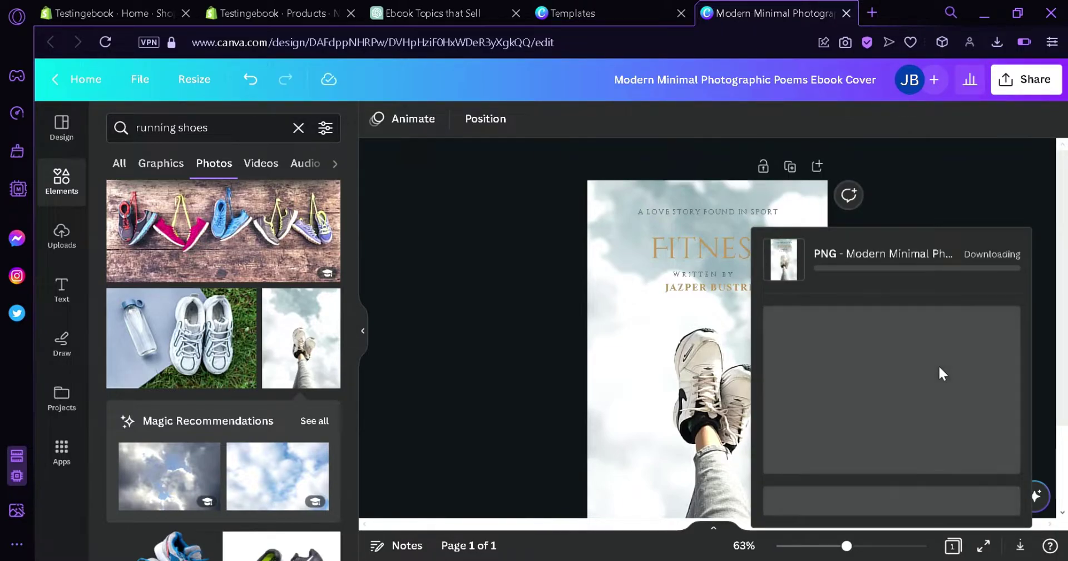
# - Switch to the new product form in Shopify and title the product "Fitness - Ebook"
pyautogui.click(246, 11)
pyautogui.click(379, 211)
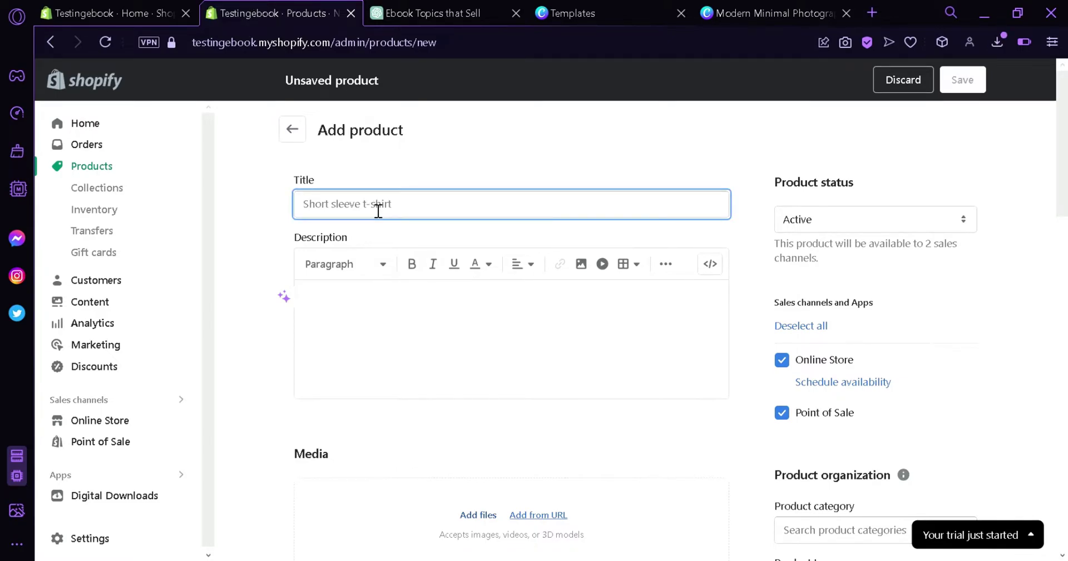
pyautogui.write('Fitness - Ebook')
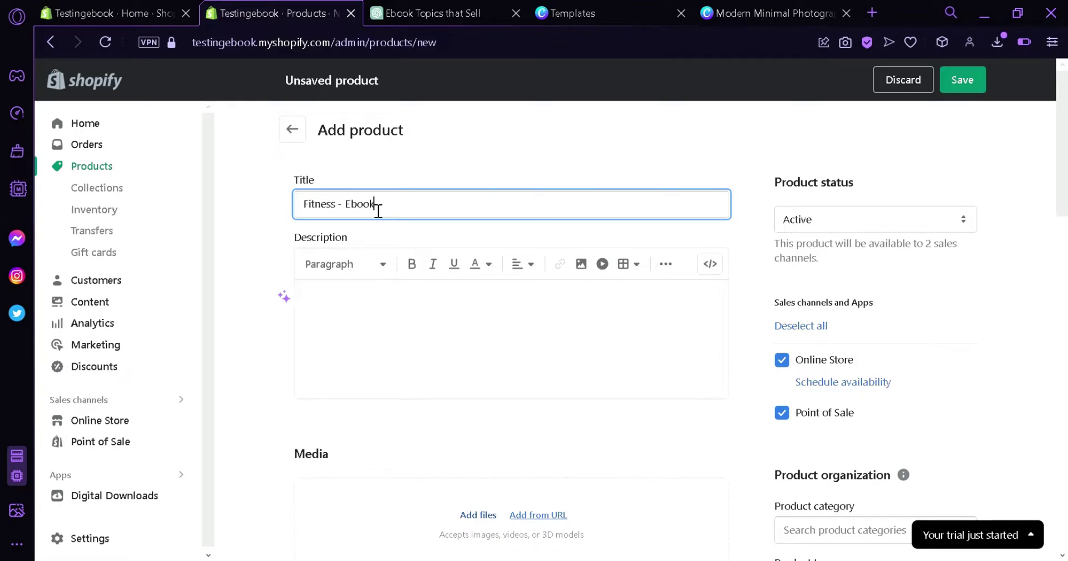
# - Copy the introduction paragraph of the ebook from ChatGPT and paste it as the product description in Shopify
pyautogui.click(378, 313)
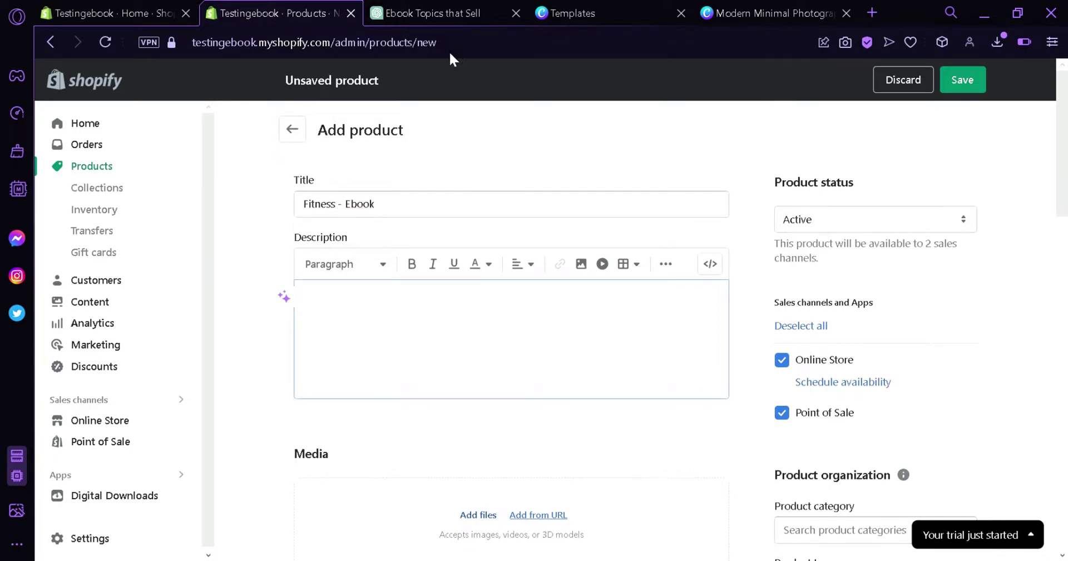
pyautogui.click(440, 13)
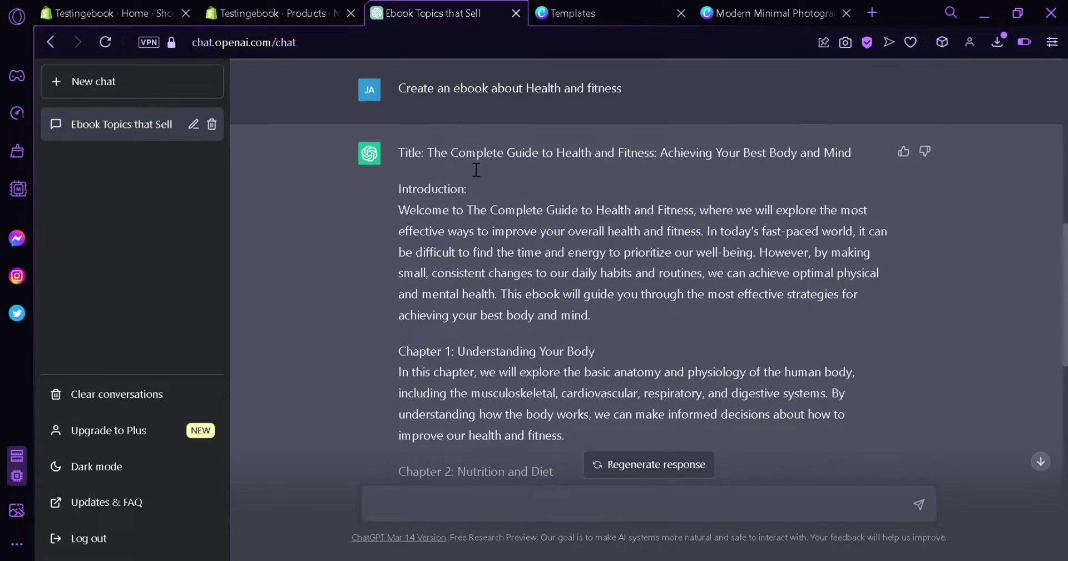
pyautogui.moveTo(602, 307); pyautogui.dragTo(410, 217)
pyautogui.hotkey('ctrl', 'c')
pyautogui.click(287, 11)
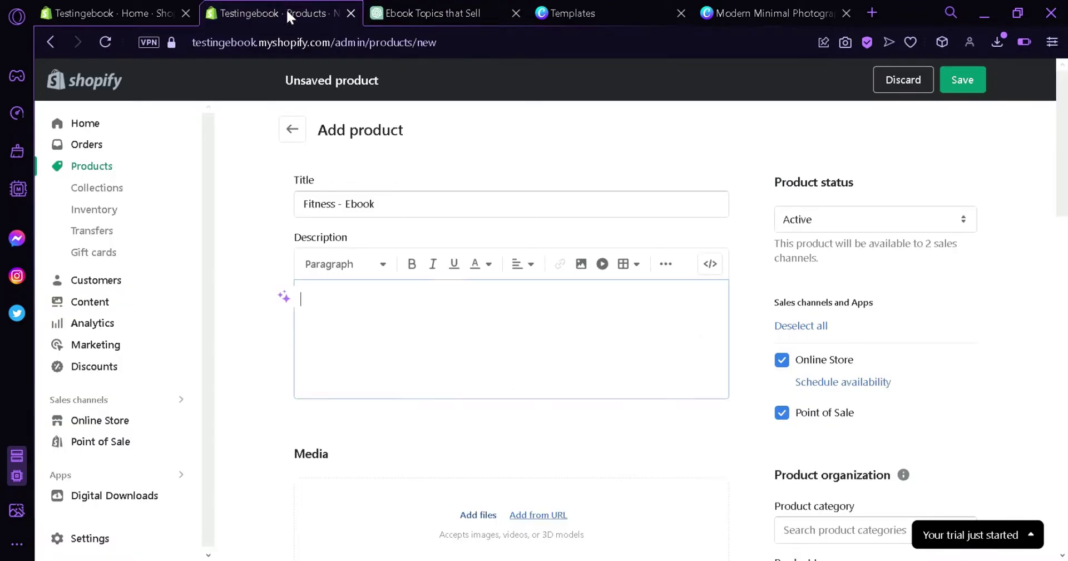
pyautogui.hotkey('ctrl', 'v')
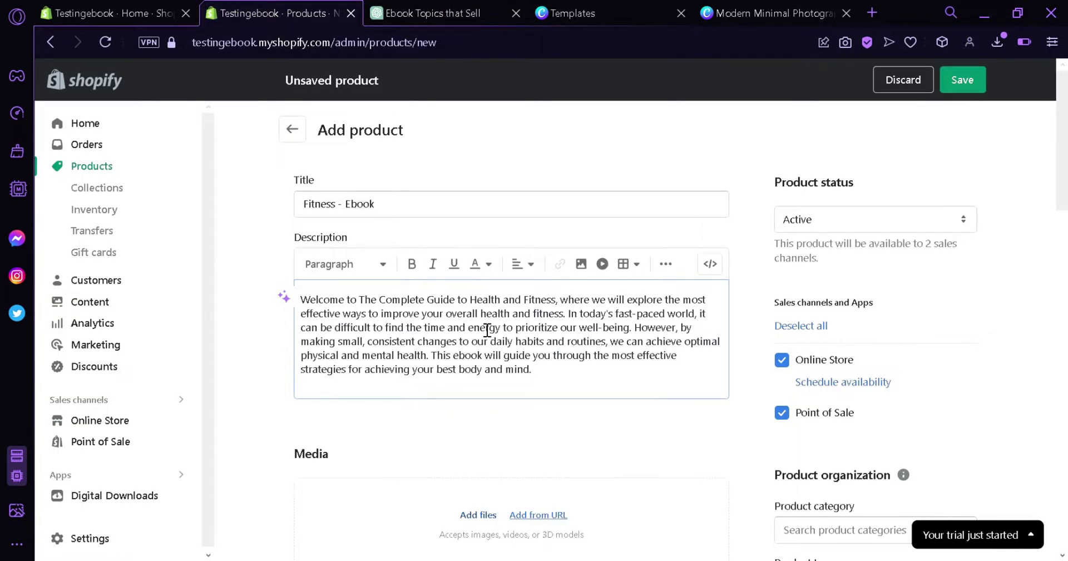
# - Upload the downloaded fitness cover image to the product's media
pyautogui.scroll(-3, 487, 330)
pyautogui.moveTo(476, 321); pyautogui.dragTo(439, 398)
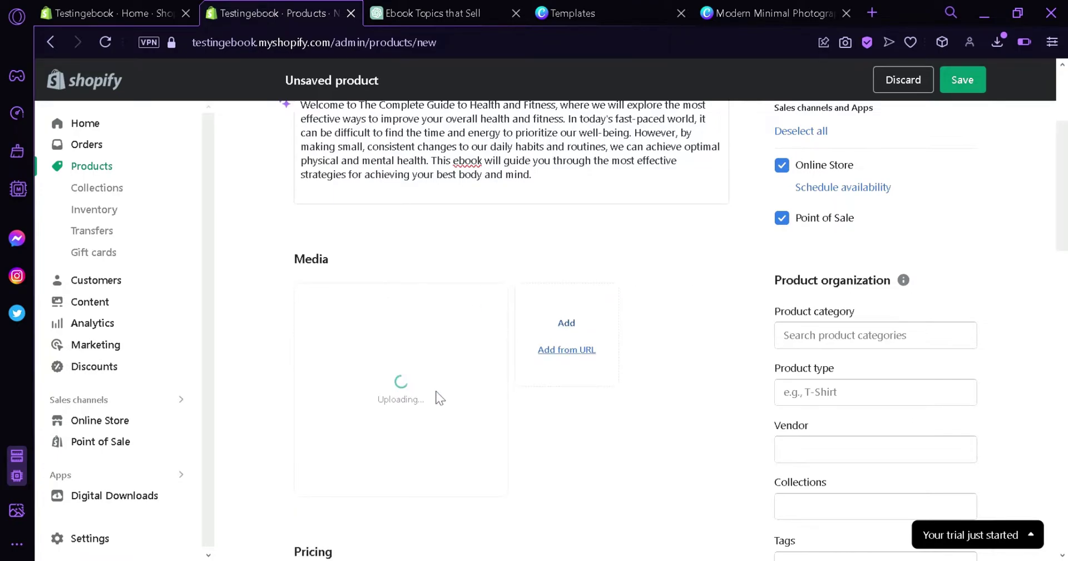
pyautogui.scroll(-1, 478, 334)
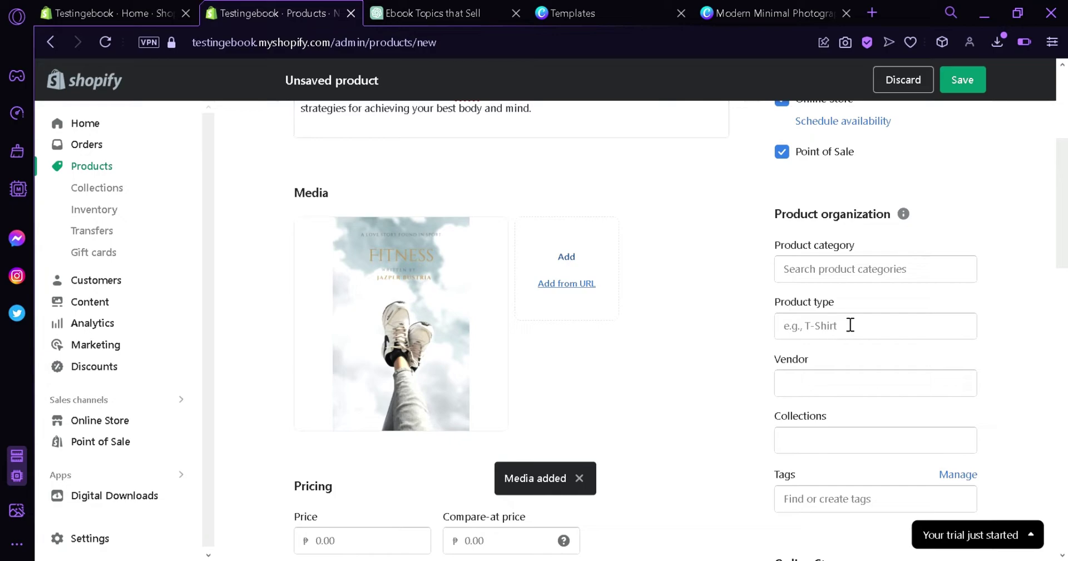
pyautogui.scroll(-1, 696, 211)
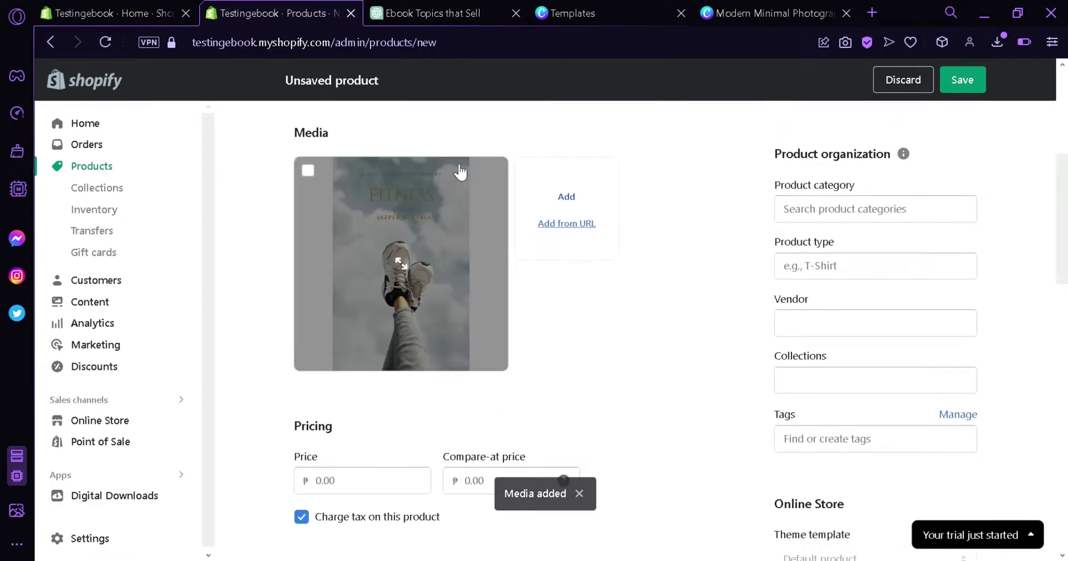
# - Set the product's price to 12 and its compare-at price to 15
pyautogui.scroll(-1, 896, 284)
pyautogui.click(359, 412)
pyautogui.write('12')
pyautogui.click(507, 404)
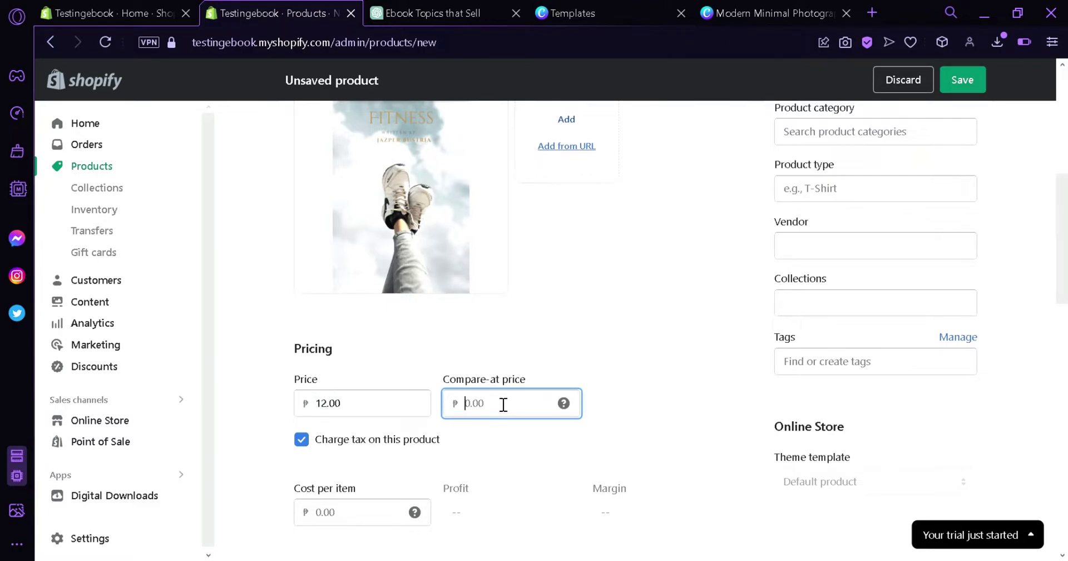
pyautogui.scroll(-2, 840, 329)
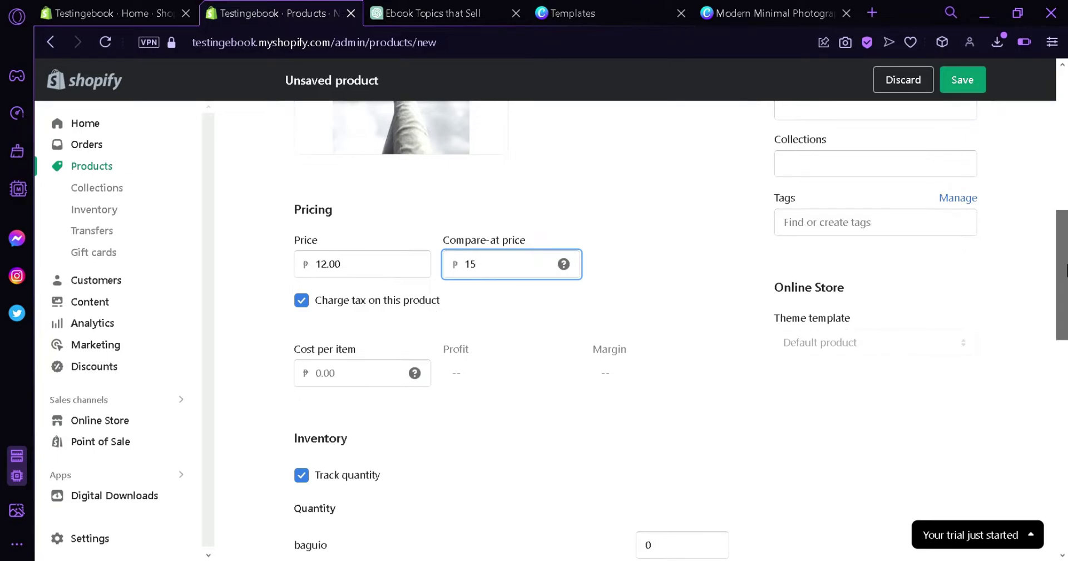
# - Set the product category to E-books and the product type to "Digital product"
pyautogui.scroll(3, 1064, 217)
pyautogui.scroll(1, 1066, 216)
pyautogui.click(836, 263)
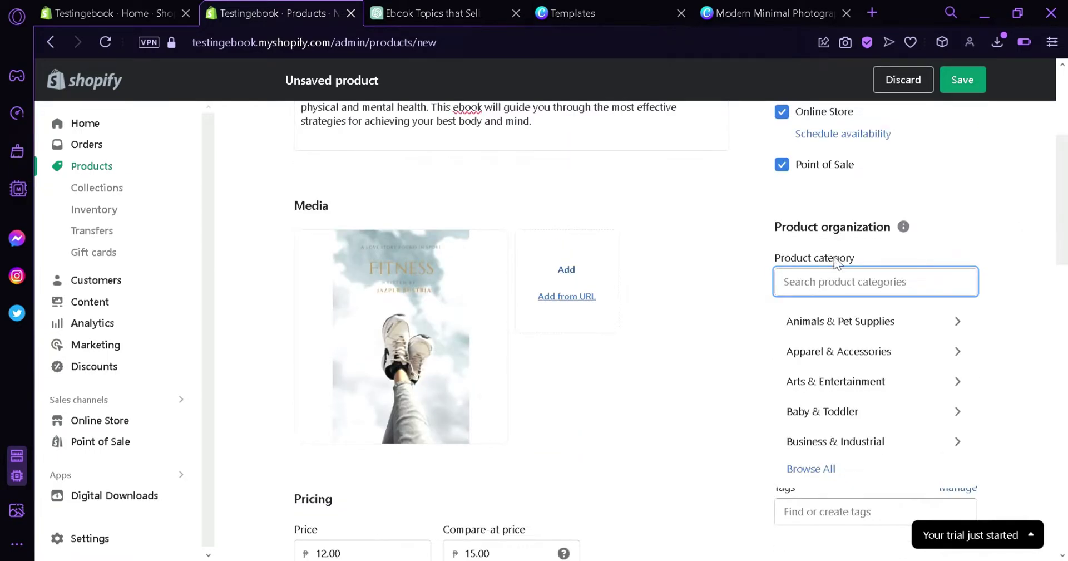
pyautogui.write('book')
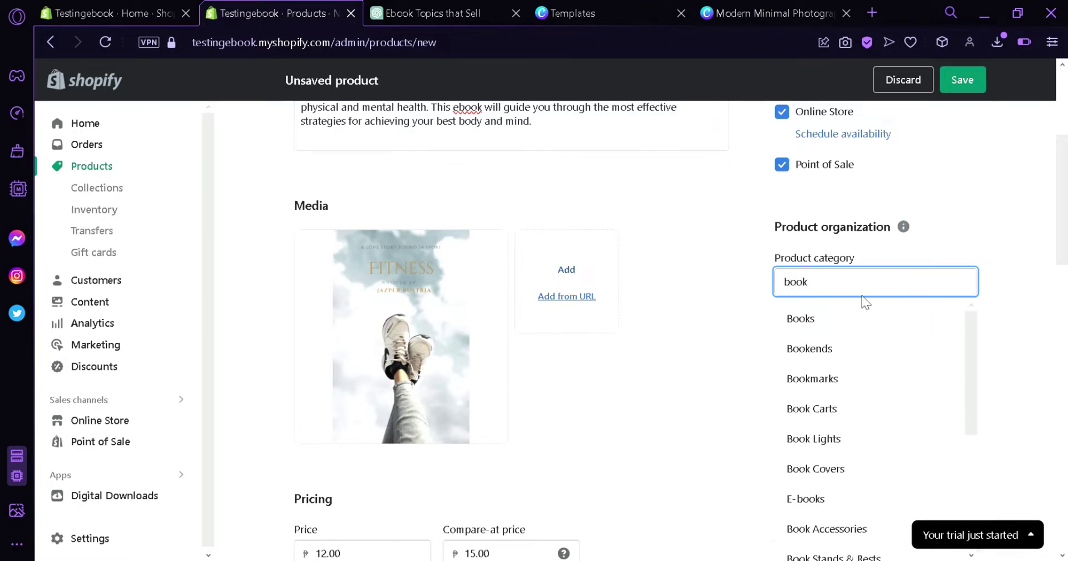
pyautogui.click(815, 499)
pyautogui.click(858, 345)
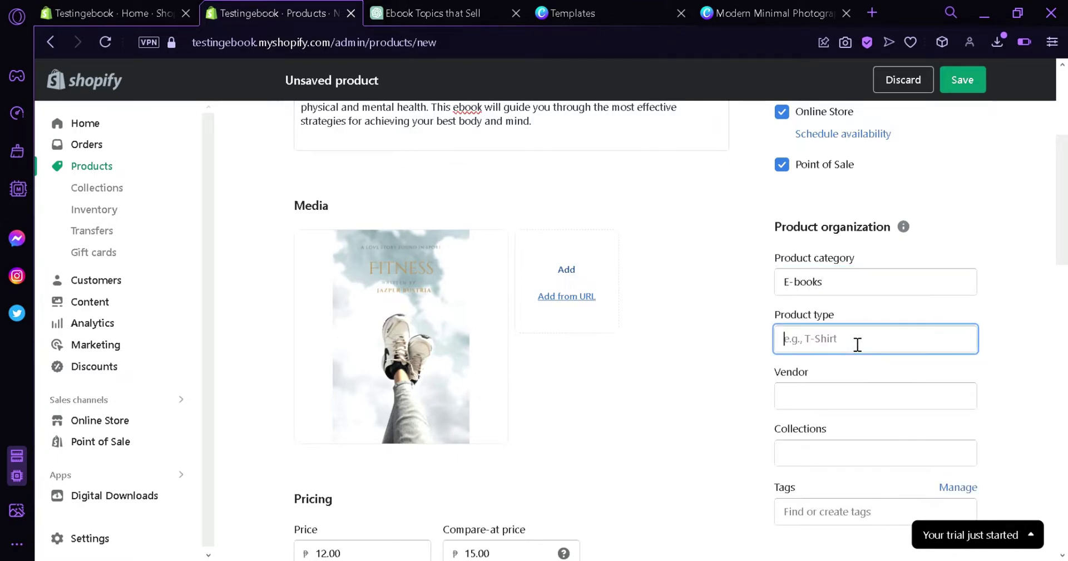
pyautogui.write('Digital product')
# - Set the tracked inventory quantity at the baguio location to 5
pyautogui.scroll(-3, 983, 289)
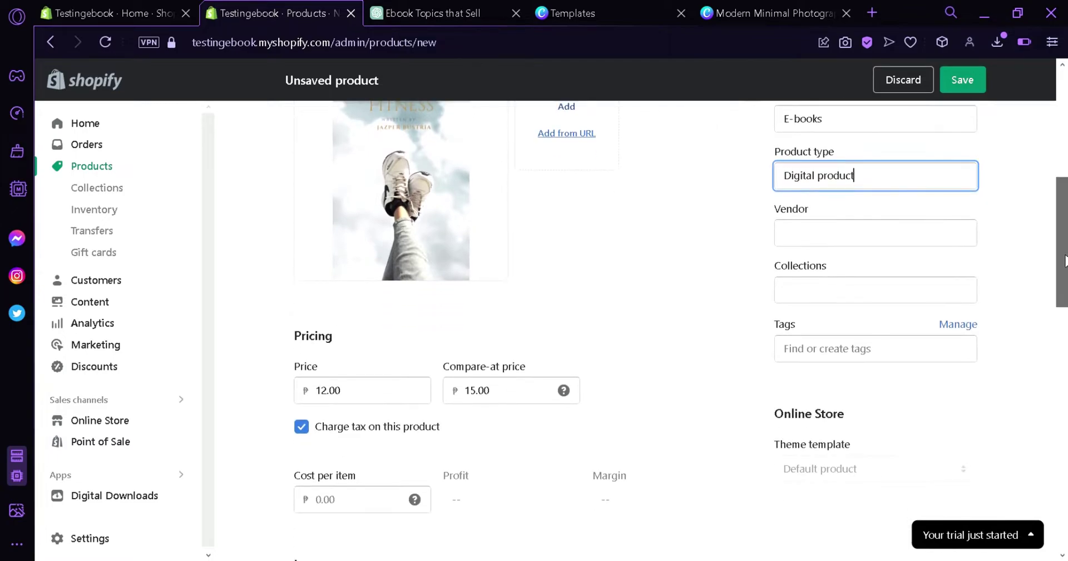
pyautogui.scroll(-8, 1061, 301)
pyautogui.click(719, 241)
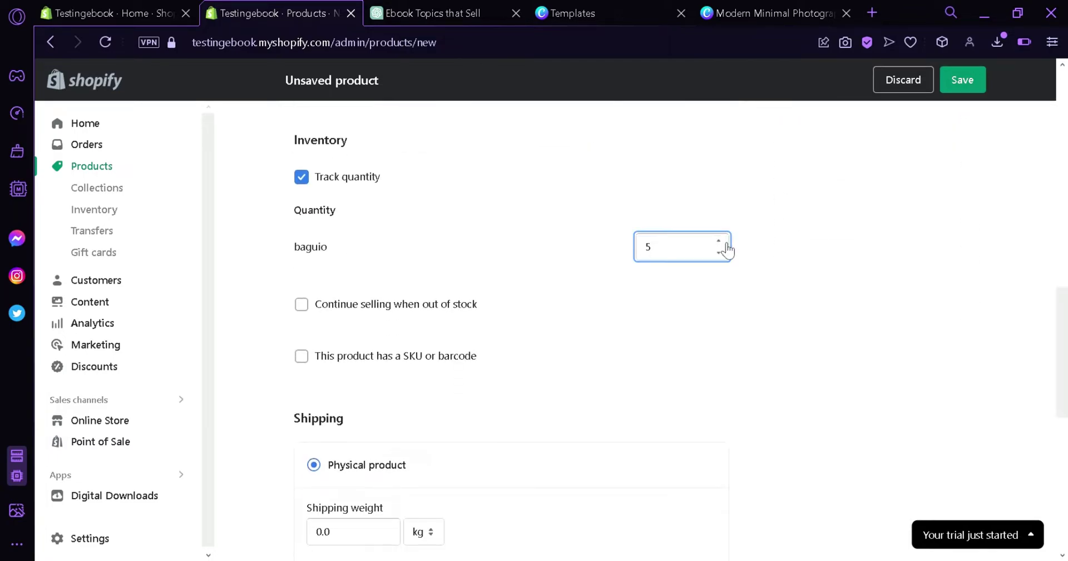
pyautogui.click(719, 253)
pyautogui.click(719, 241)
# - Mark the product as a digital product or service in the shipping settings
pyautogui.scroll(-1, 506, 235)
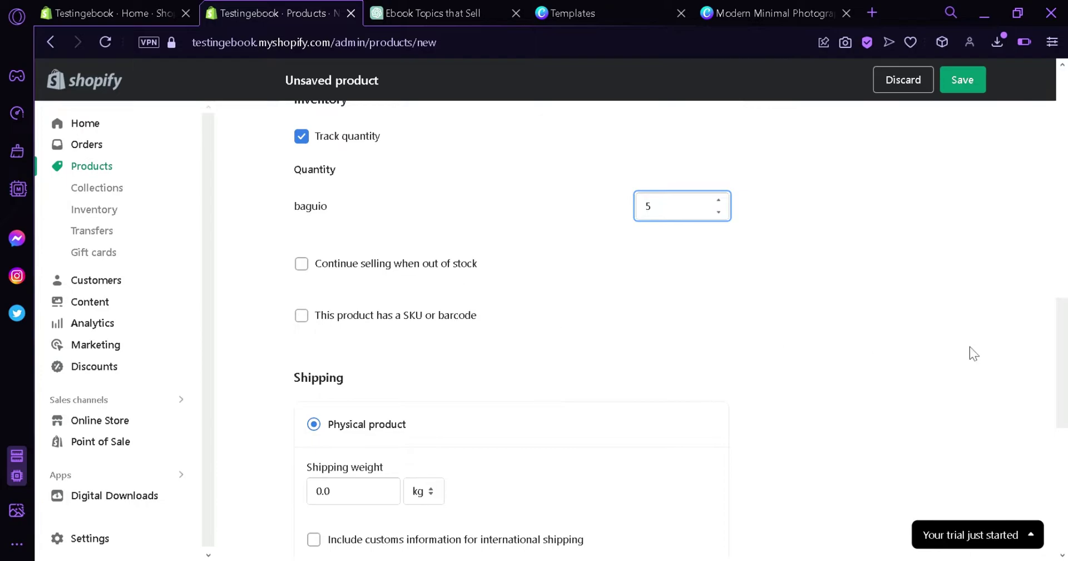
pyautogui.scroll(-4, 974, 354)
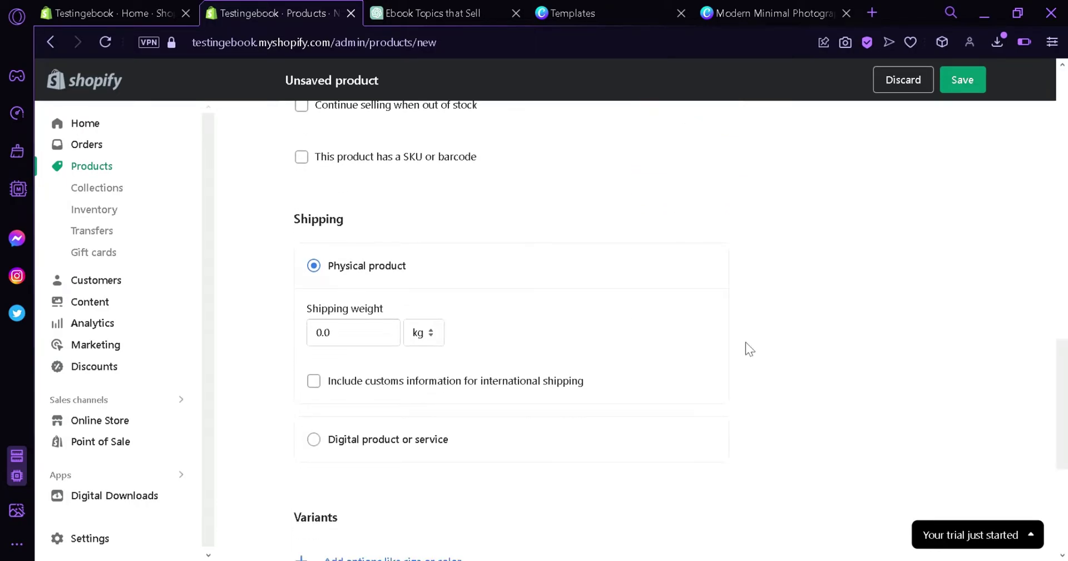
pyautogui.click(315, 440)
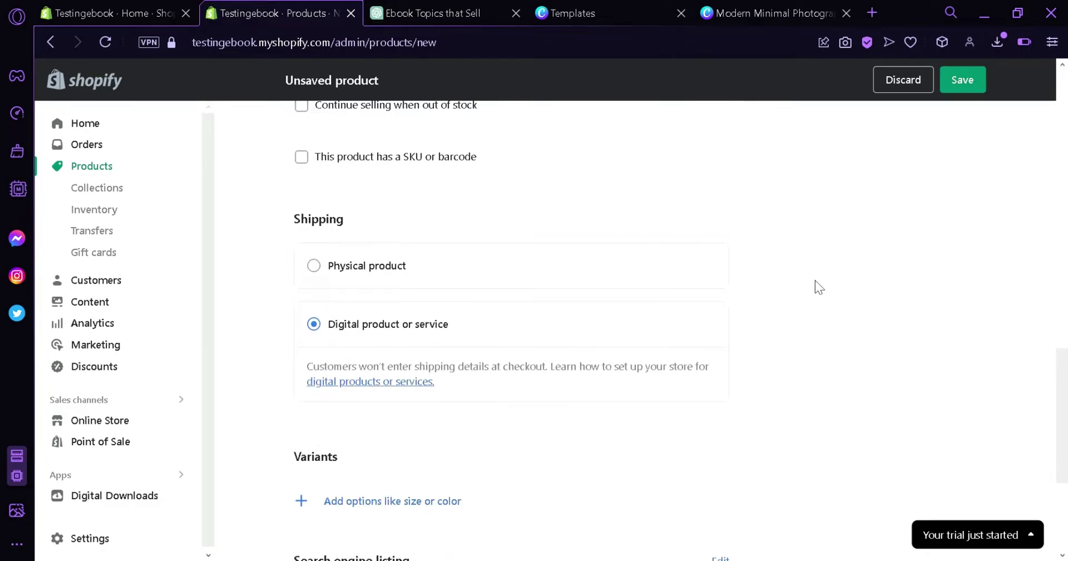
pyautogui.scroll(-4, 815, 281)
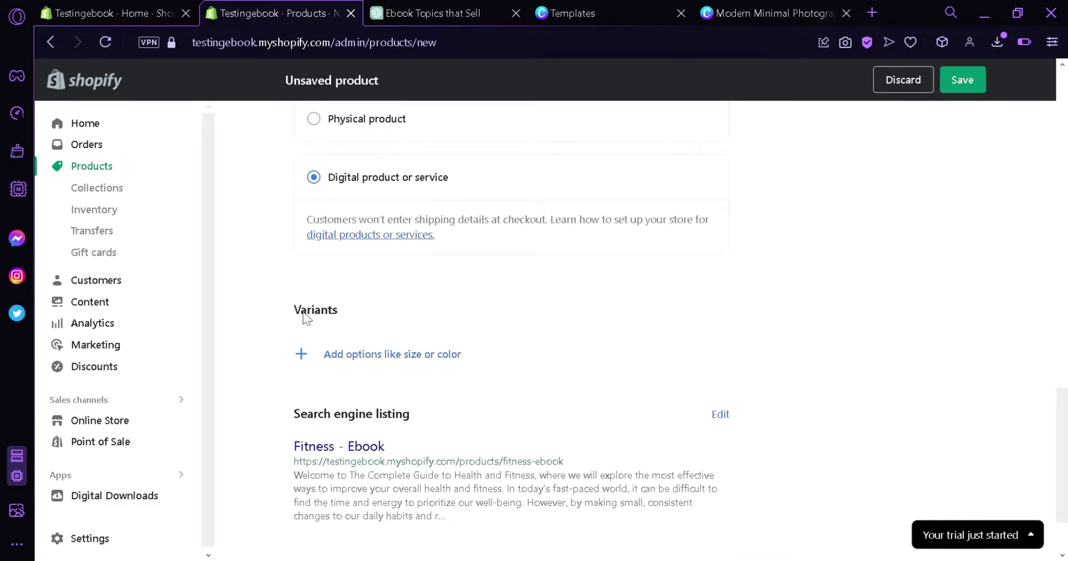
pyautogui.click(724, 13)
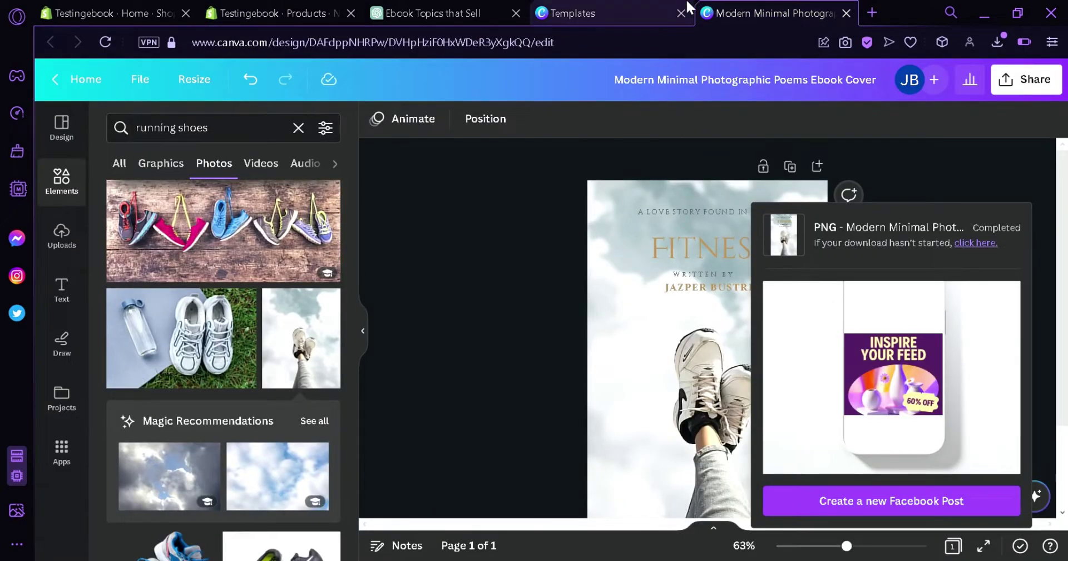
pyautogui.click(948, 194)
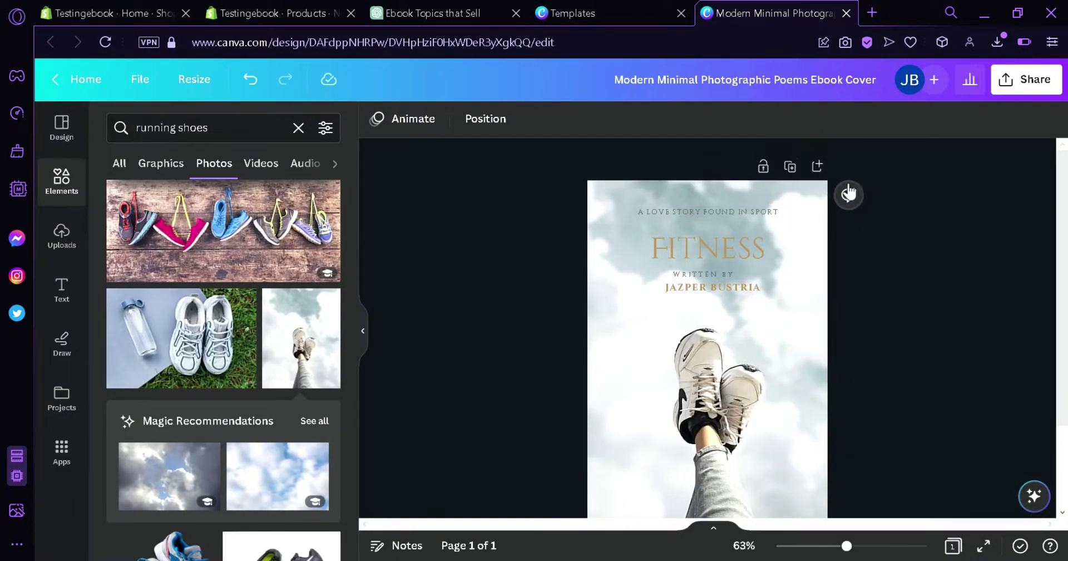
pyautogui.click(449, 10)
pyautogui.click(268, 12)
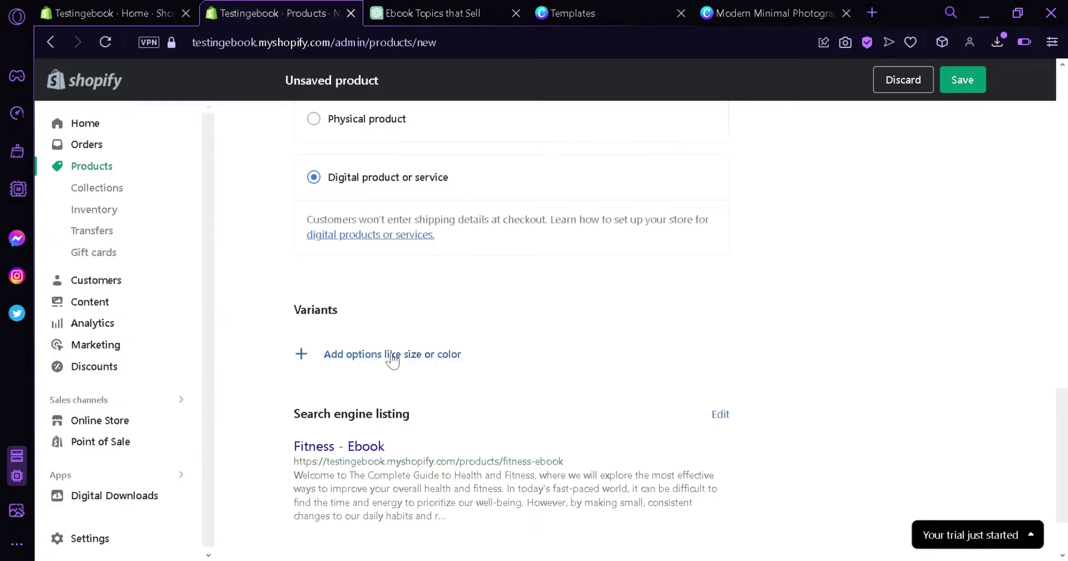
# - Check the search engine listing preview and save the new product
pyautogui.scroll(-2, 998, 337)
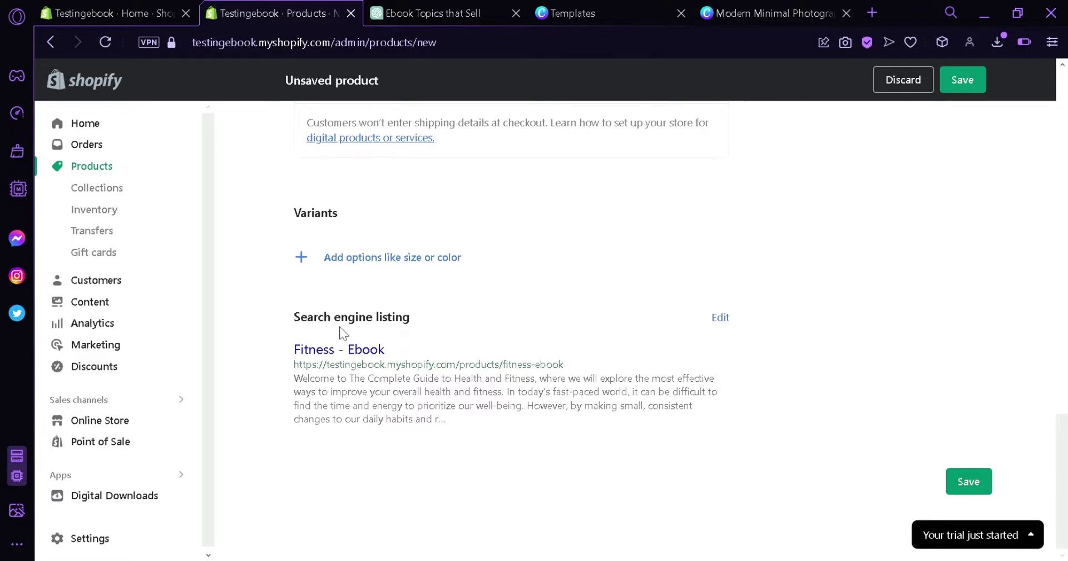
pyautogui.moveTo(1063, 475); pyautogui.dragTo(1032, 478)
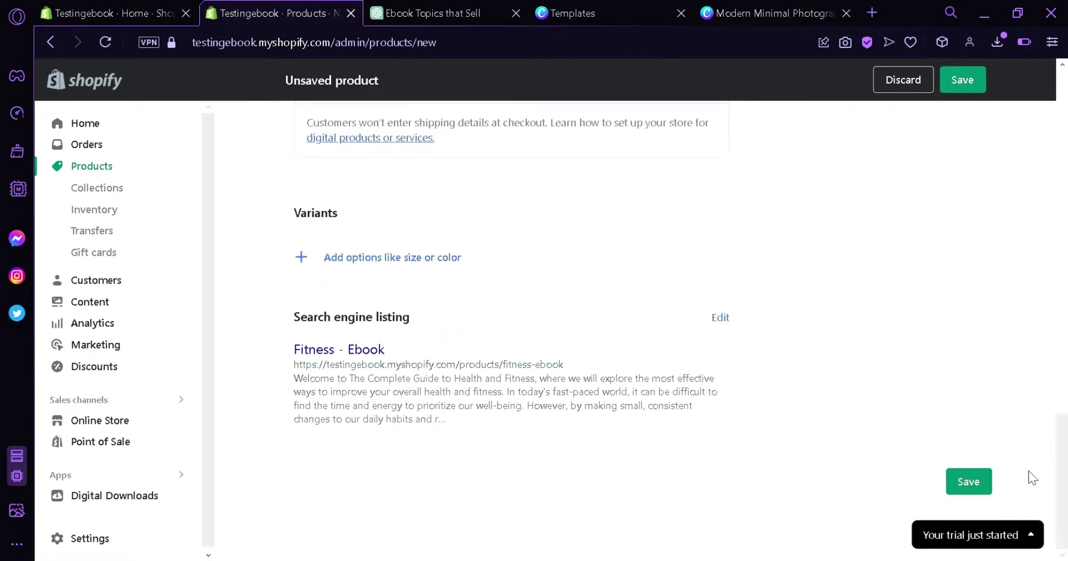
pyautogui.click(977, 482)
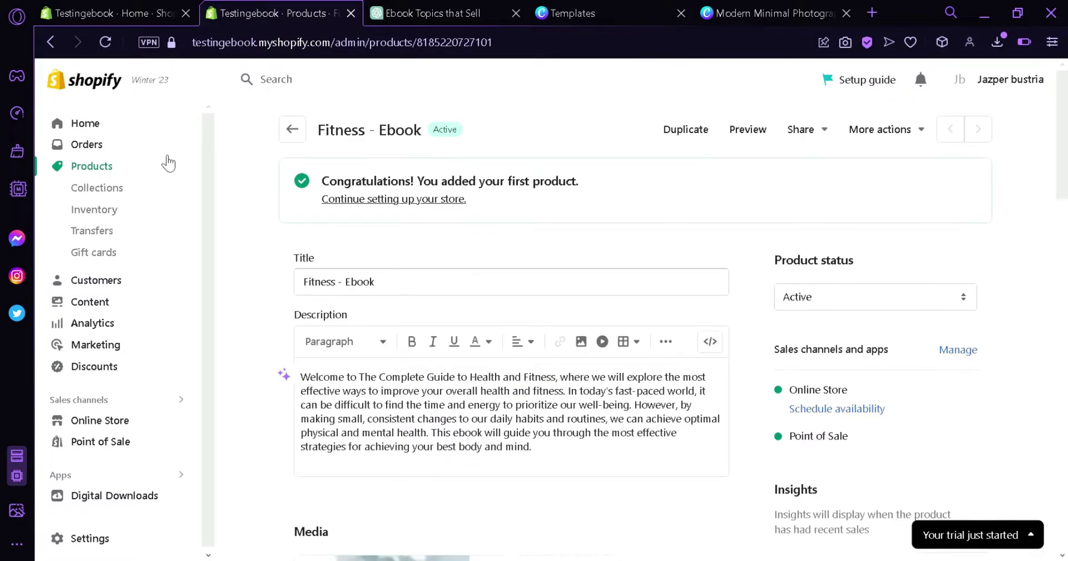
# - View the product list, then open the digital files page of "Fitness - Ebook" in the Digital Downloads app
pyautogui.click(113, 169)
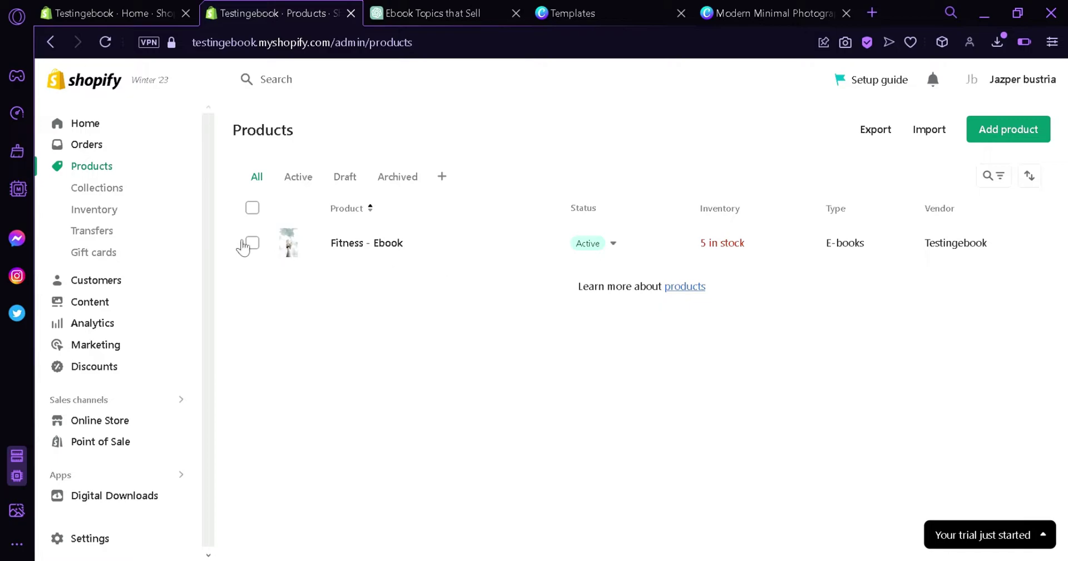
pyautogui.scroll(-1, 212, 461)
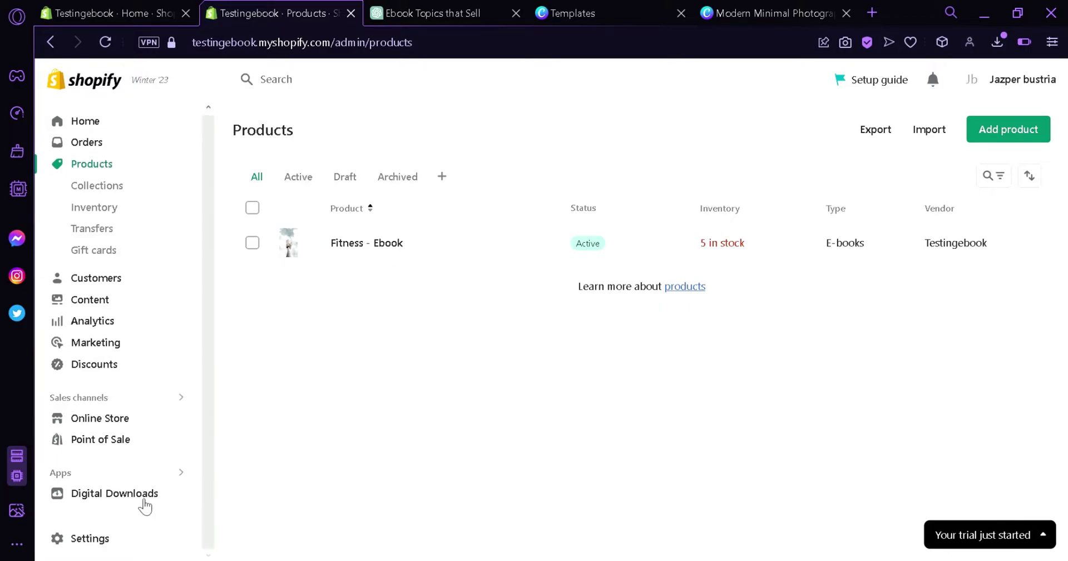
pyautogui.click(143, 504)
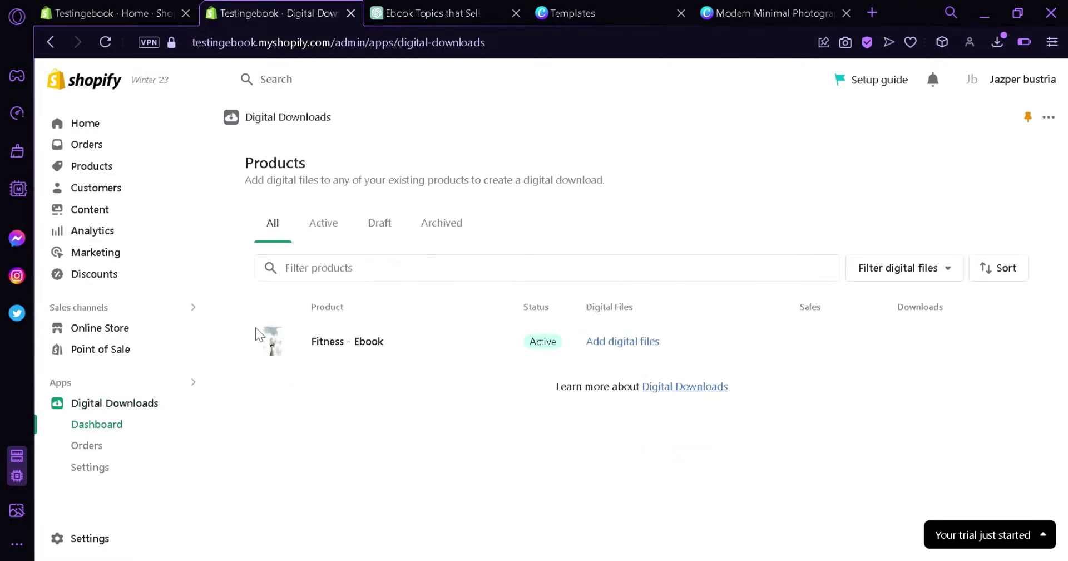
pyautogui.click(434, 358)
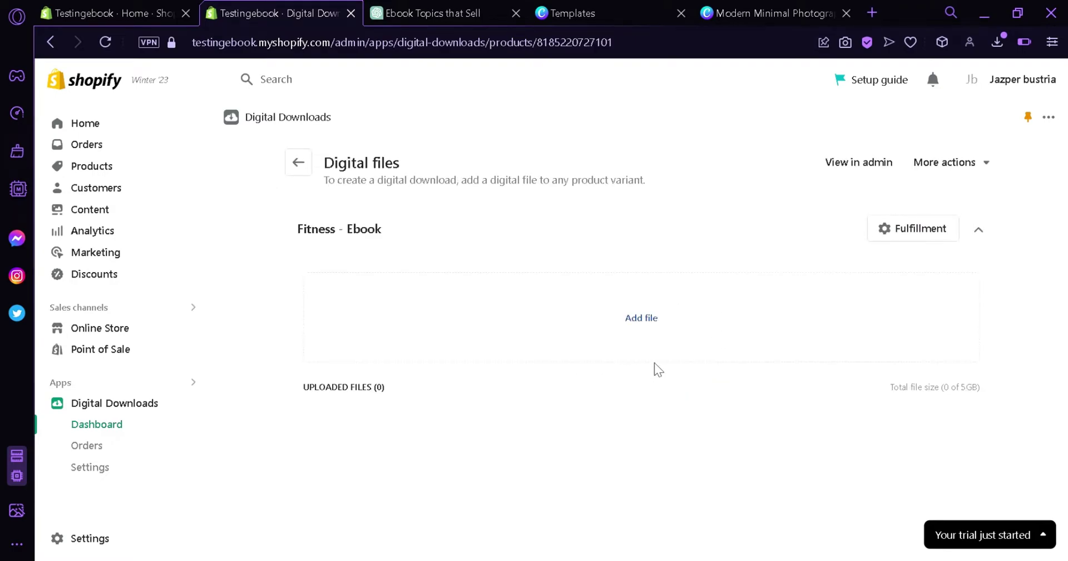
# - Switch to the ebook cover design in Canva and add nine blank pages after the cover
pyautogui.click(773, 13)
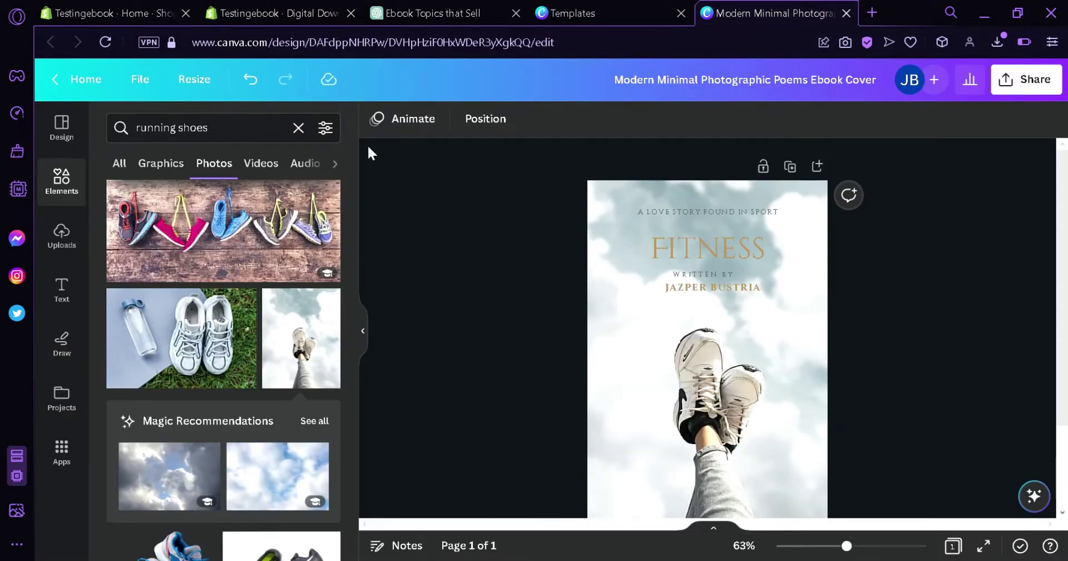
pyautogui.click(301, 7)
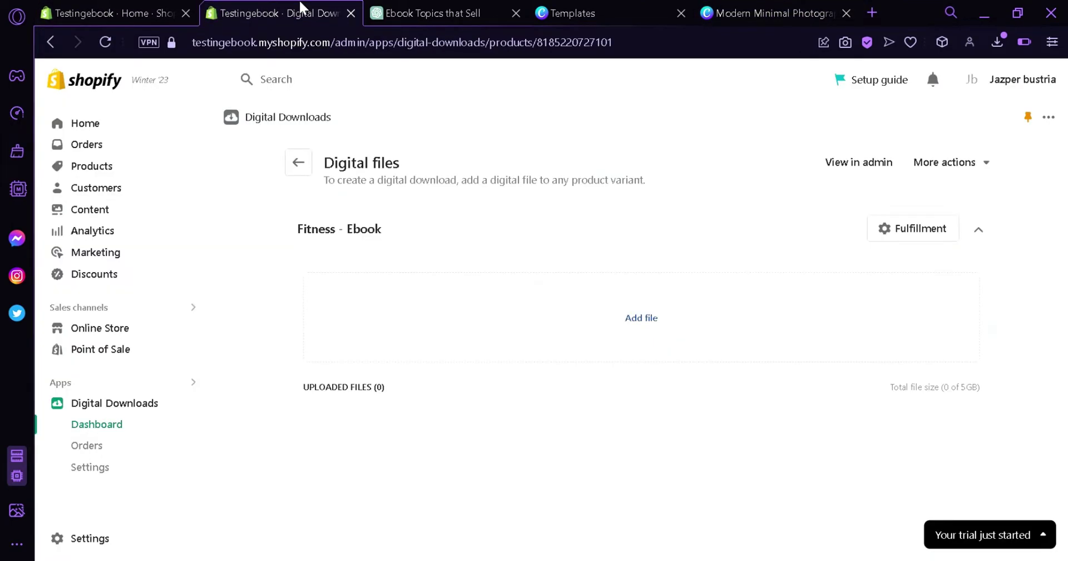
pyautogui.click(786, 2)
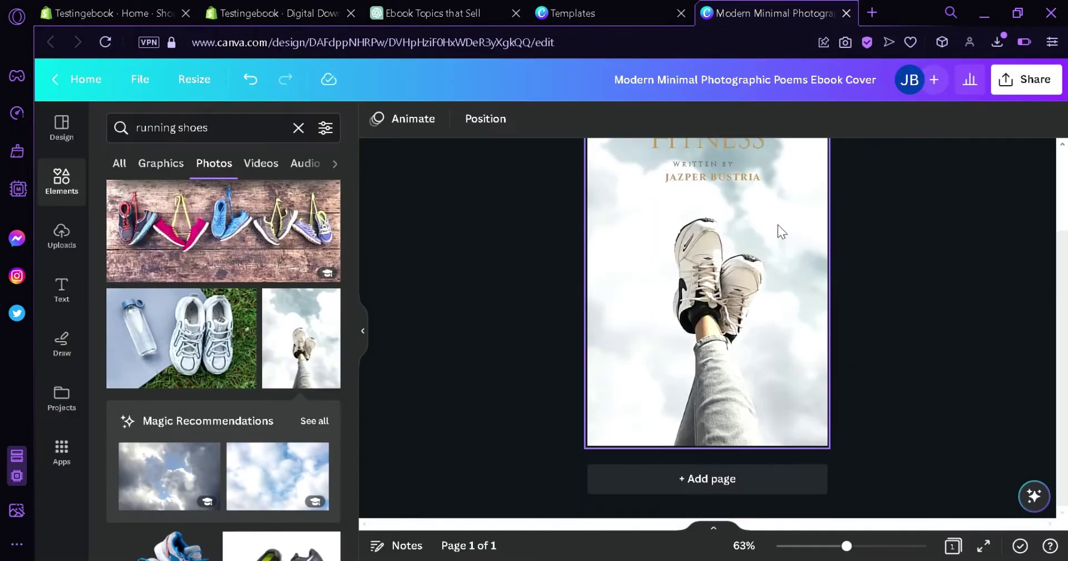
pyautogui.click(742, 485)
pyautogui.click(742, 486)
pyautogui.click(743, 486)
pyautogui.click(743, 487)
pyautogui.click(743, 486)
pyautogui.click(743, 487)
pyautogui.click(743, 487)
pyautogui.click(743, 486)
pyautogui.click(743, 487)
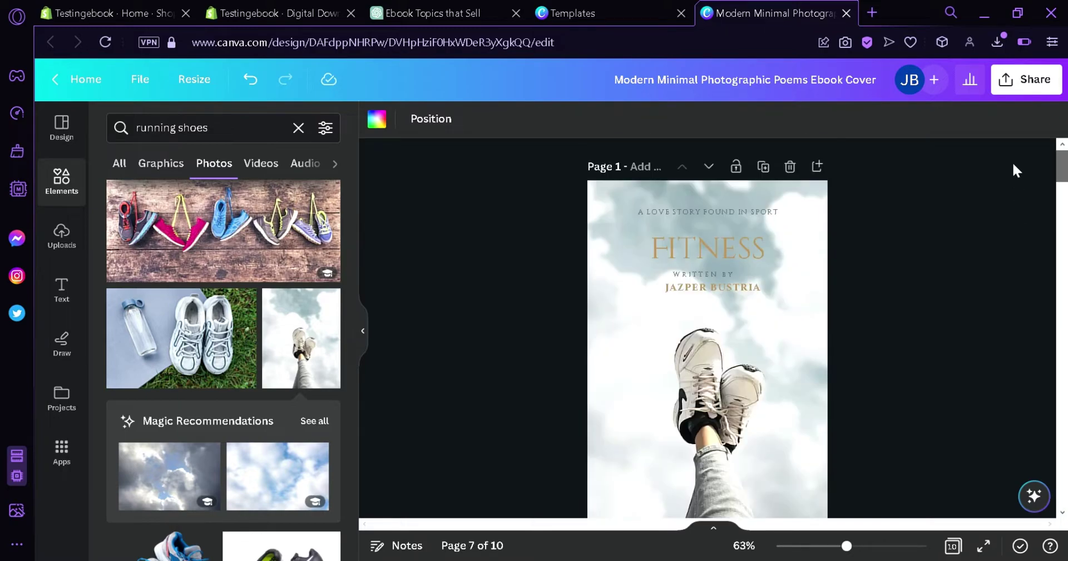
# - Look through the added pages in Canva, check the product's digital files page in Shopify and view the ebook text in ChatGPT
pyautogui.scroll(10, 1000, 239)
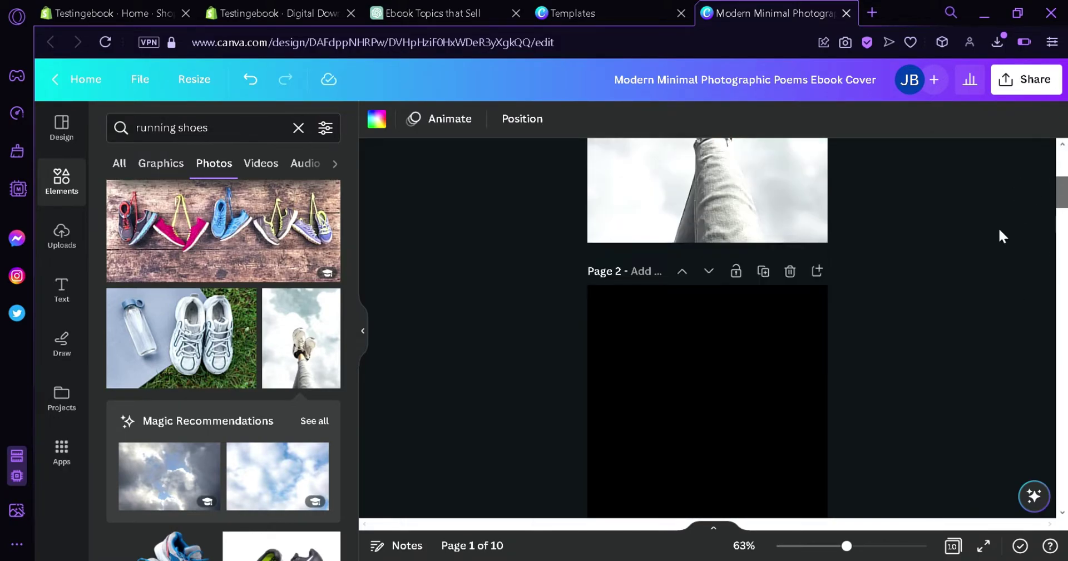
pyautogui.scroll(-8, 1007, 401)
pyautogui.scroll(3, 1030, 390)
pyautogui.moveTo(1052, 349); pyautogui.dragTo(1042, 157)
pyautogui.click(221, 6)
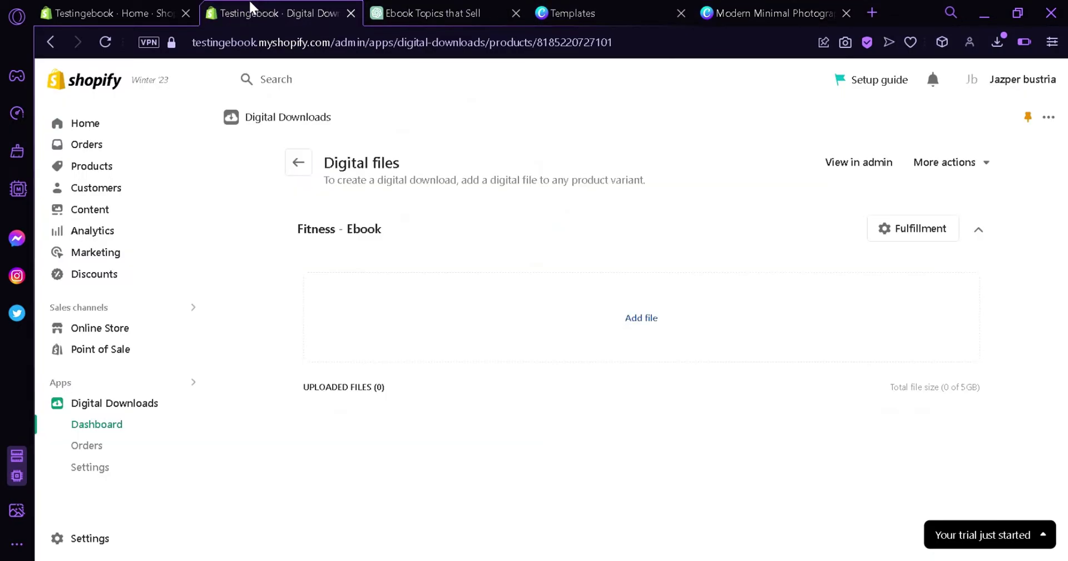
pyautogui.click(448, 8)
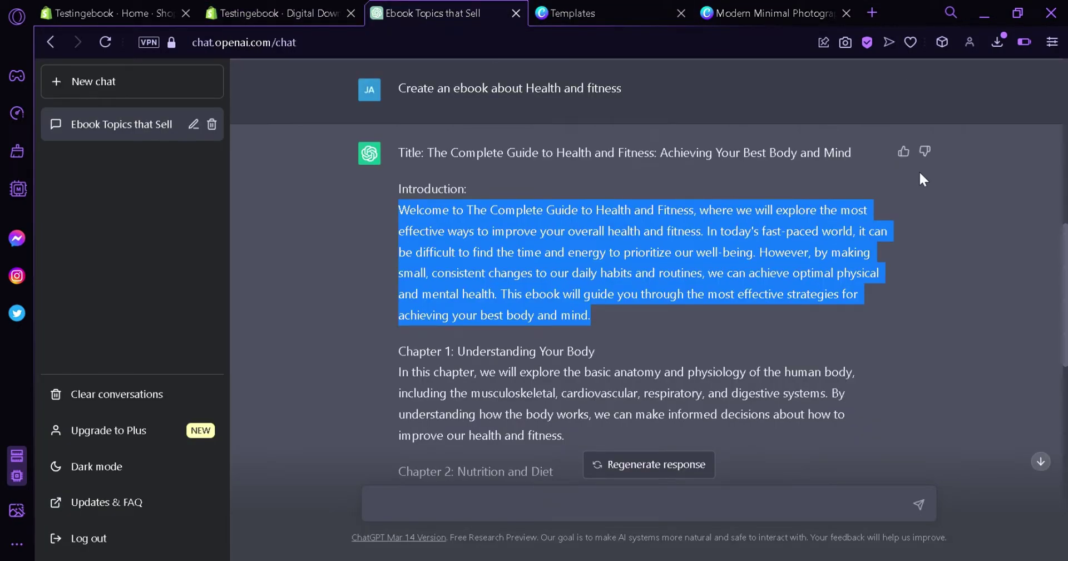
# - Look through the introduction and chapter texts of the health and fitness ebook in the ChatGPT response
pyautogui.scroll(-2, 918, 323)
pyautogui.click(918, 326)
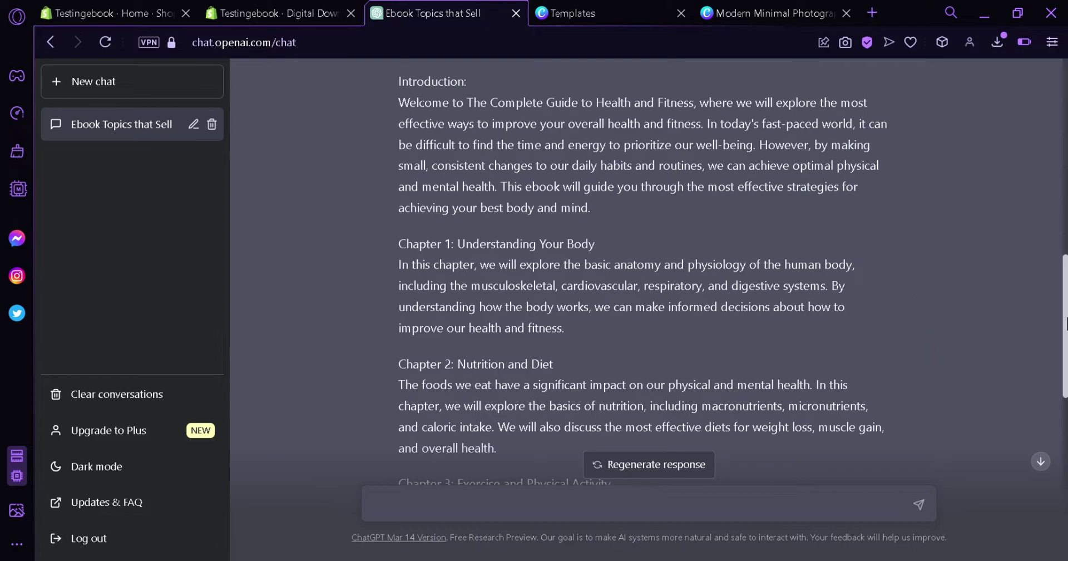
pyautogui.scroll(-3, 918, 324)
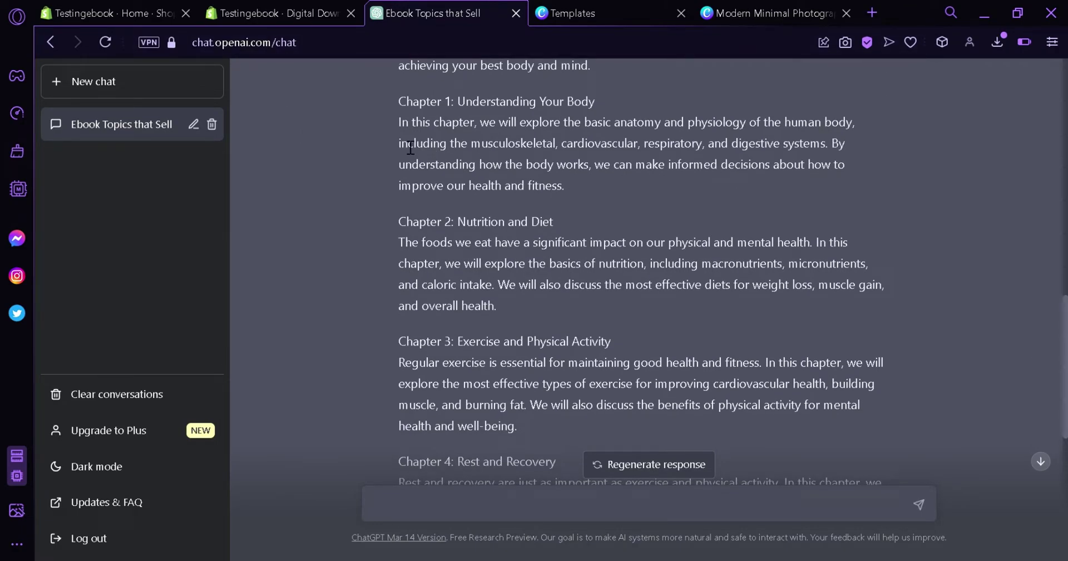
pyautogui.moveTo(1065, 350); pyautogui.dragTo(1054, 442)
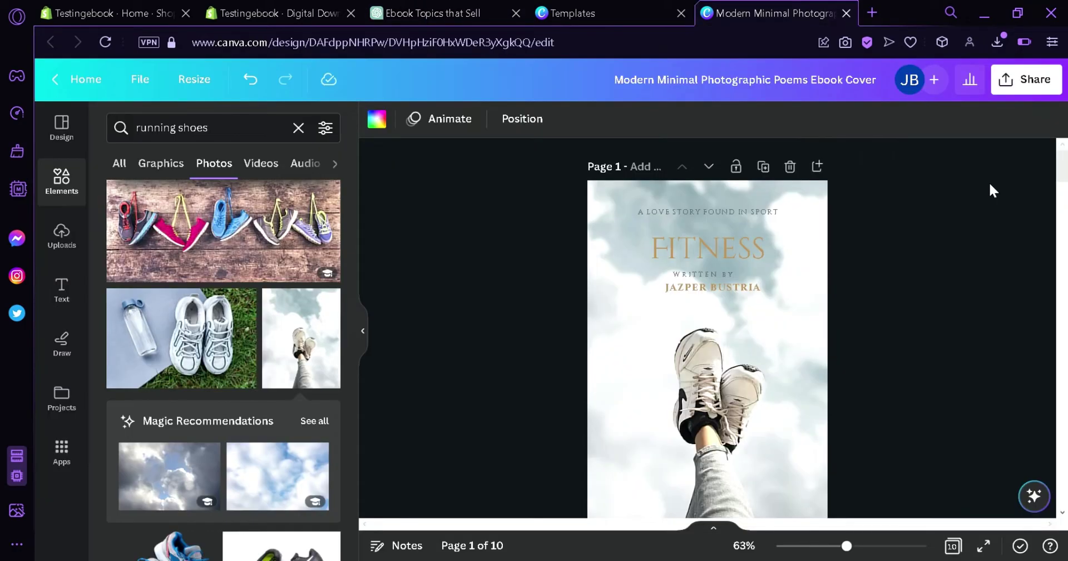
# - Switch to the ebook design in Canva and download it as a PDF Standard file
pyautogui.scroll(-5, 997, 184)
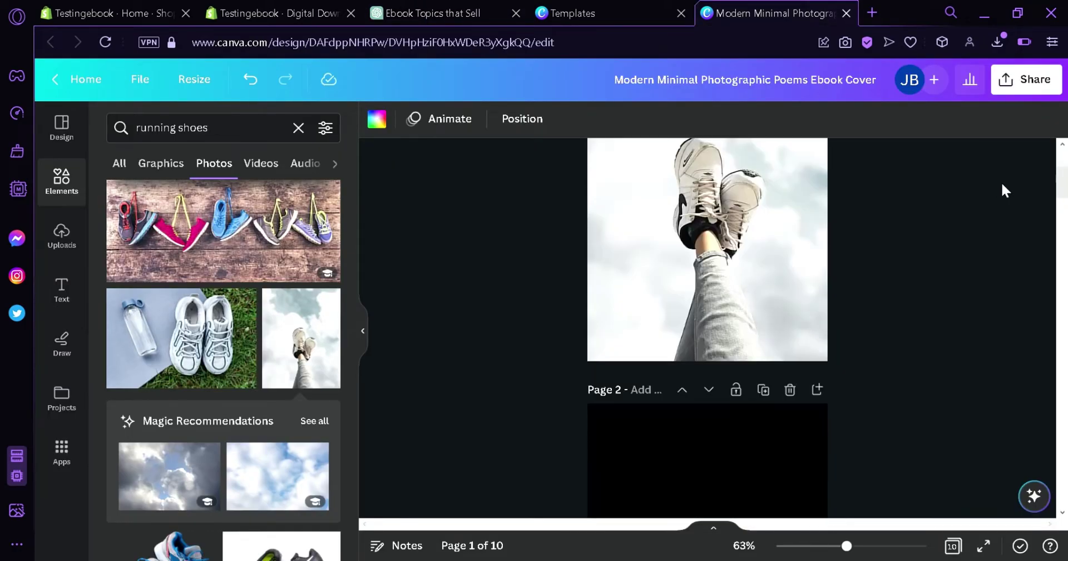
pyautogui.click(1060, 83)
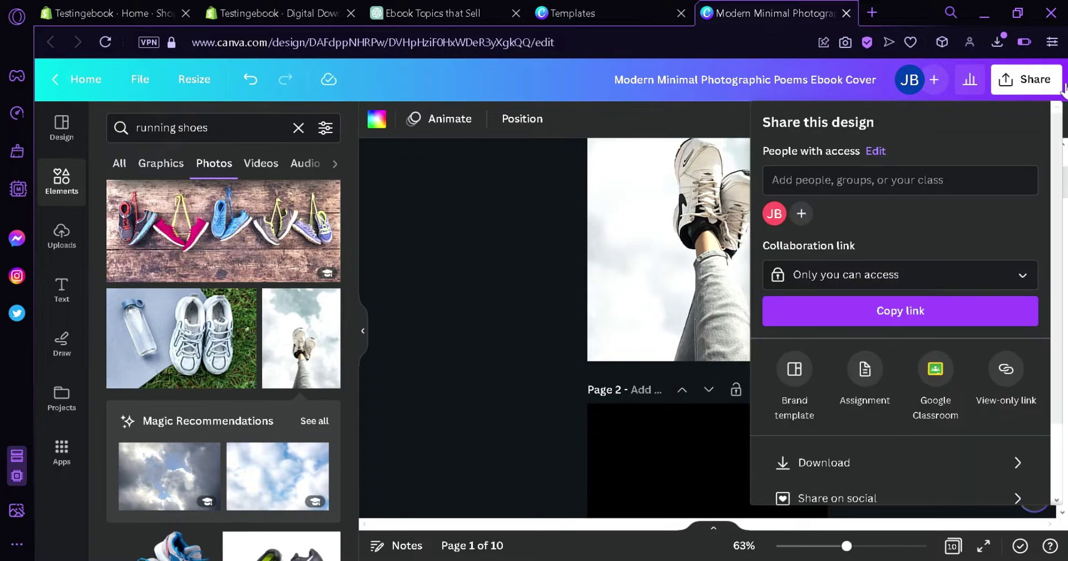
pyautogui.click(896, 455)
pyautogui.click(913, 192)
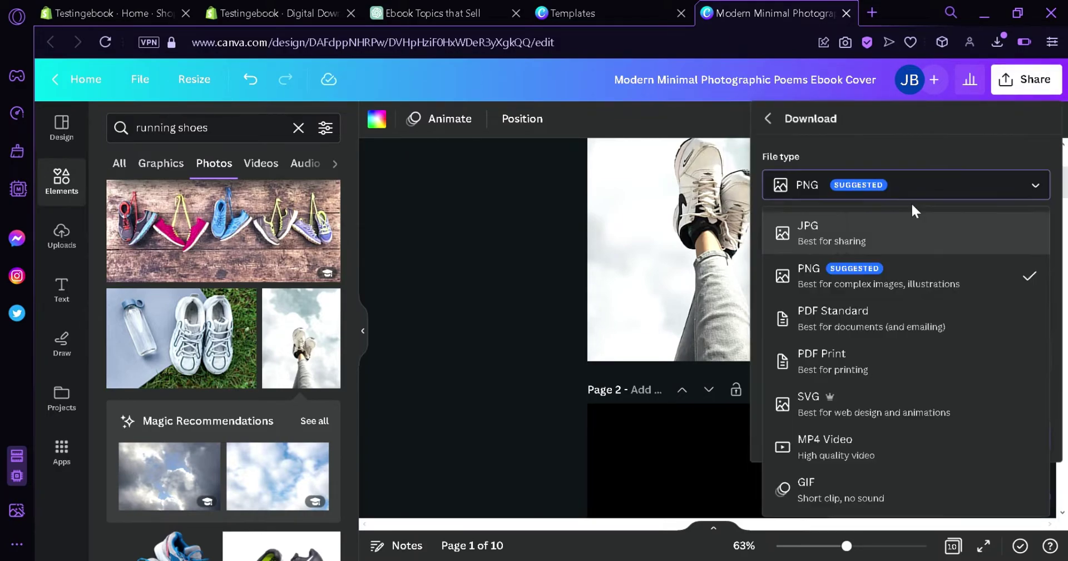
pyautogui.click(968, 322)
pyautogui.click(926, 382)
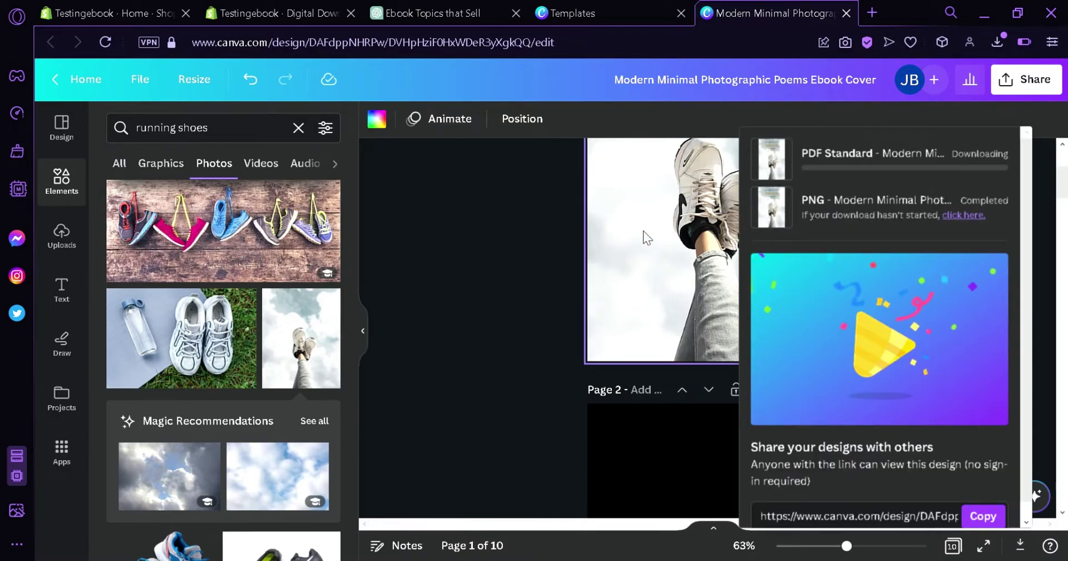
# - Return to Shopify's Digital Downloads app and add the downloaded ebook PDF to the "Fitness - Ebook" digital files
pyautogui.click(291, 8)
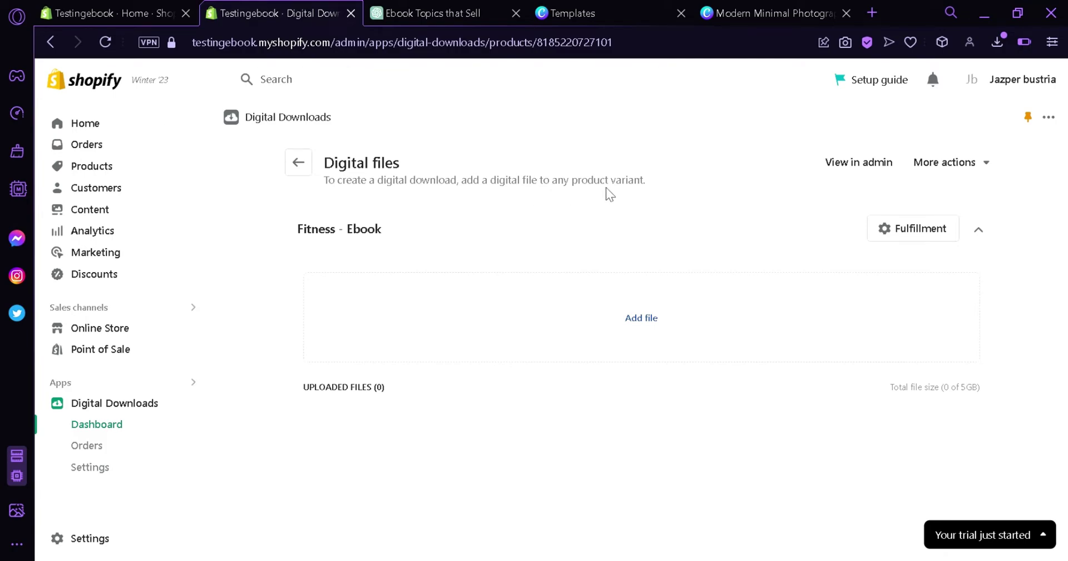
pyautogui.click(654, 318)
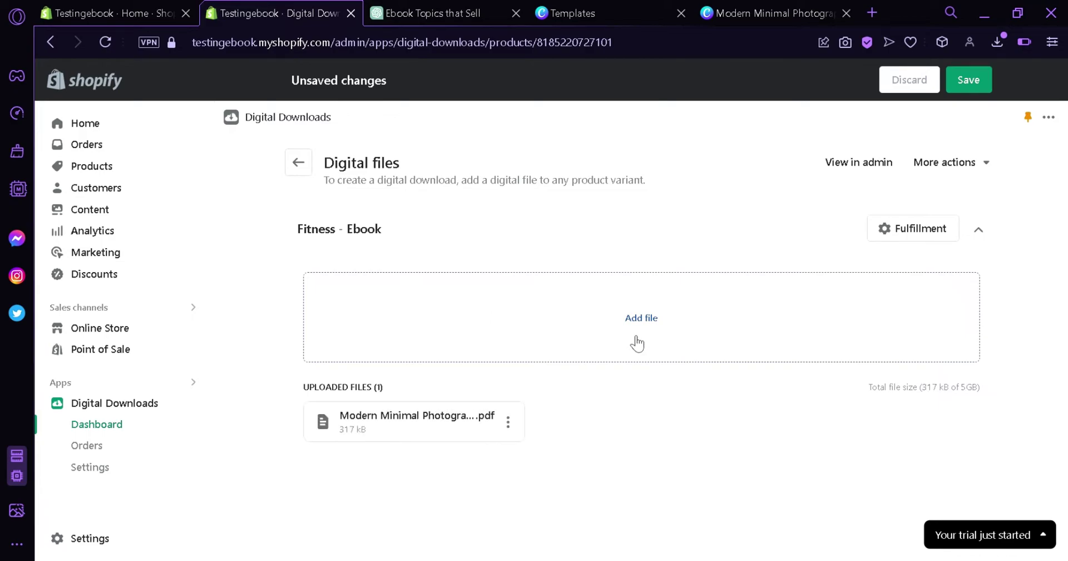
# - Set the ebook's fulfillment to automatically send files with a maximum of 2 downloads instead of unlimited, and apply it
pyautogui.click(902, 230)
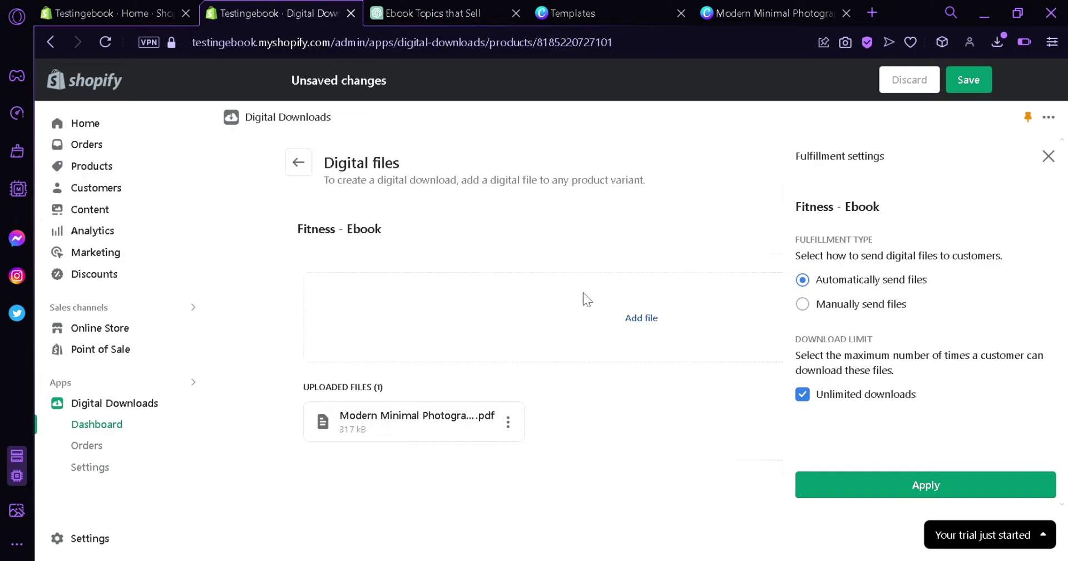
pyautogui.click(804, 305)
pyautogui.click(806, 280)
pyautogui.click(804, 396)
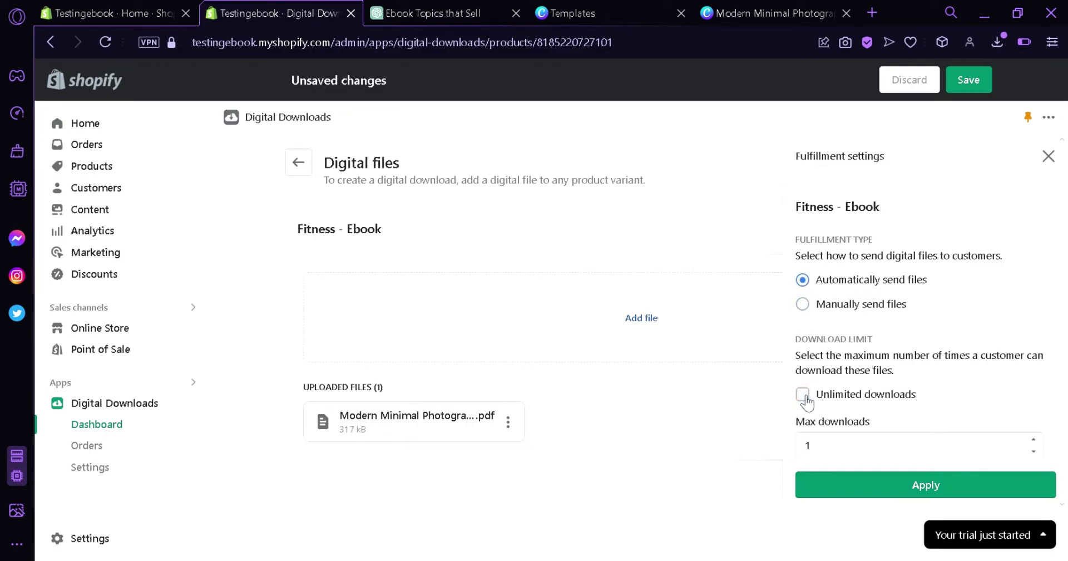
pyautogui.click(1034, 421)
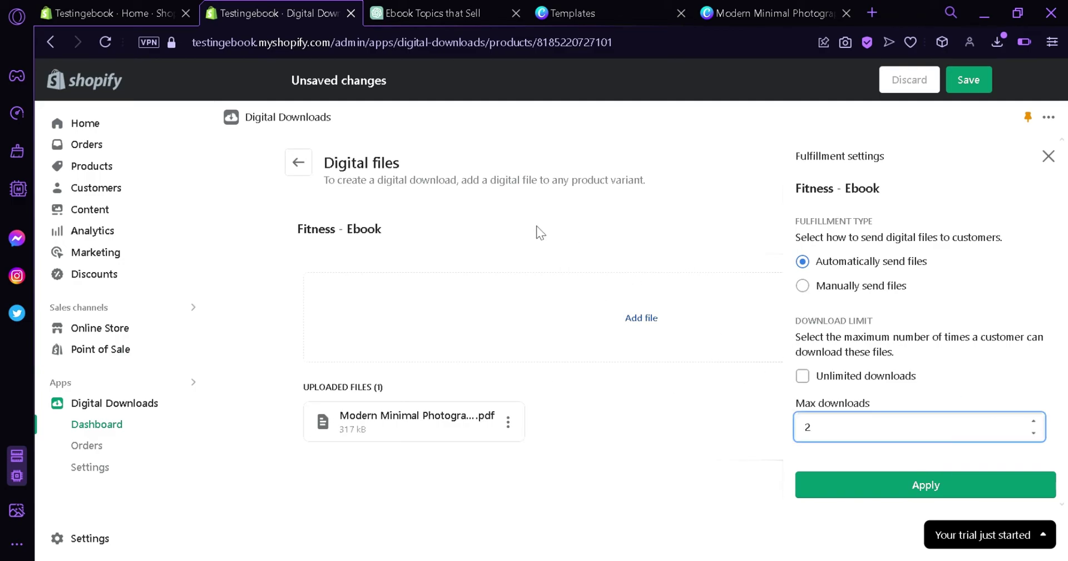
pyautogui.click(978, 498)
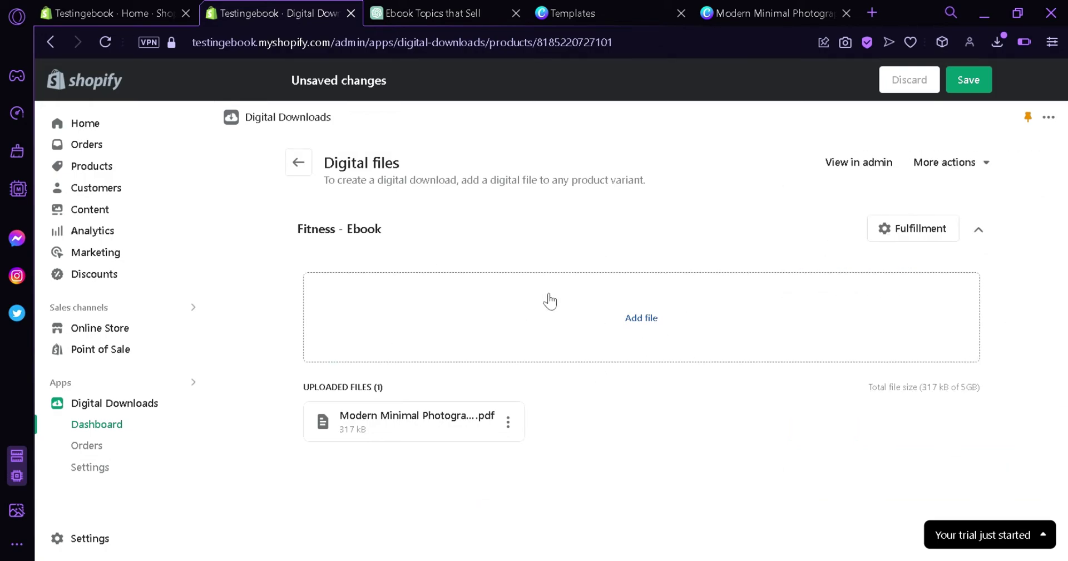
# - Save the digital files changes for "Fitness - Ebook" and return to the Digital Downloads product list
pyautogui.hotkey('ctrl', '+')
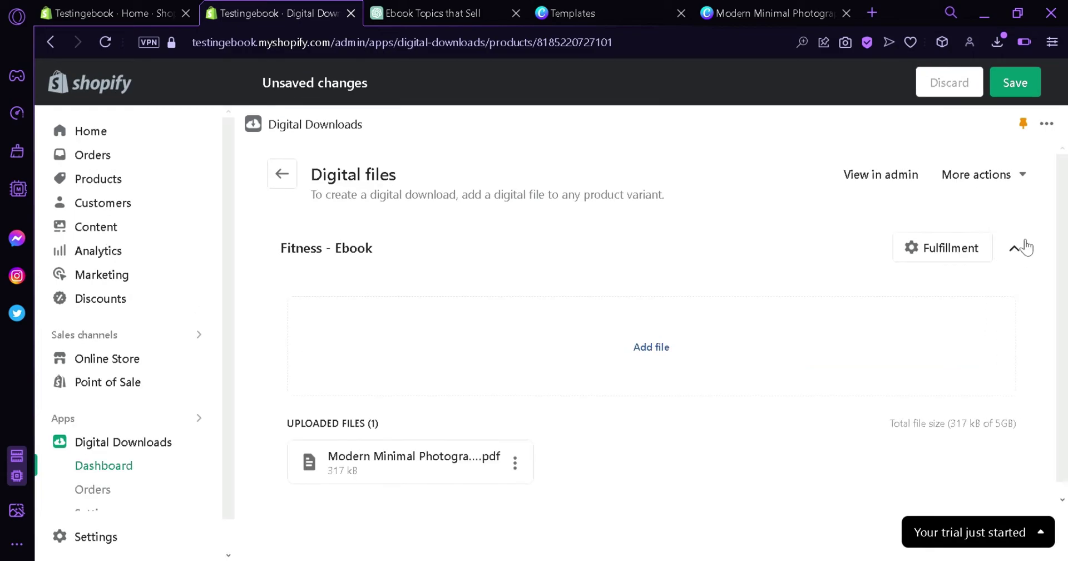
pyautogui.click(1040, 93)
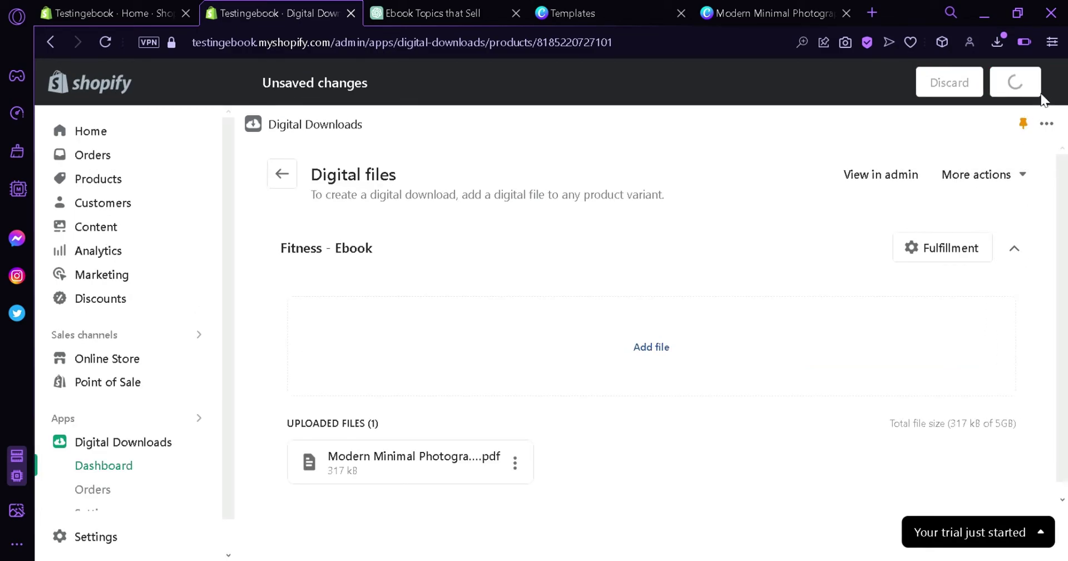
pyautogui.hotkey('ctrl', '-')
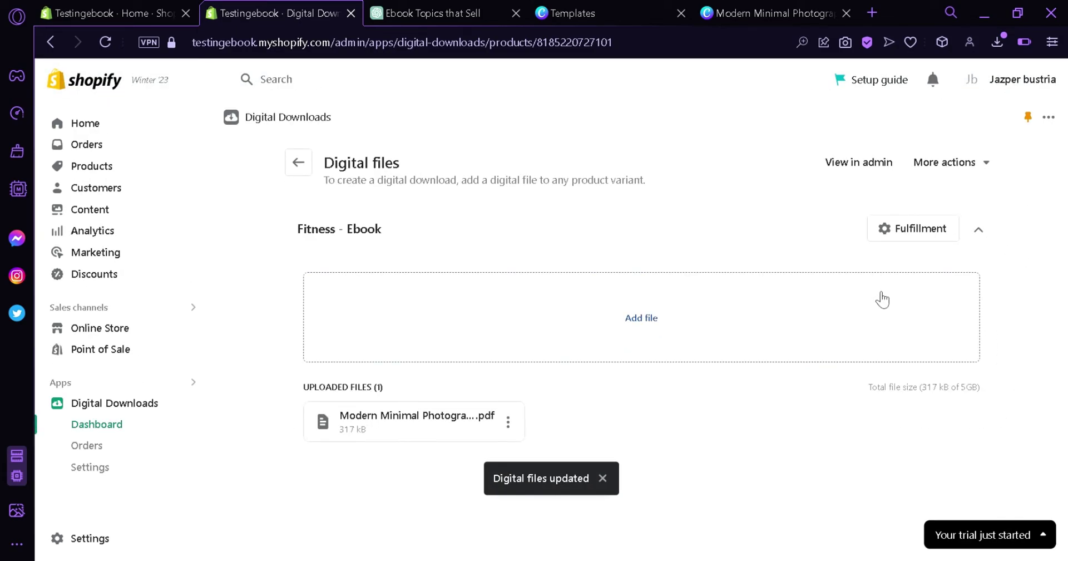
pyautogui.click(298, 162)
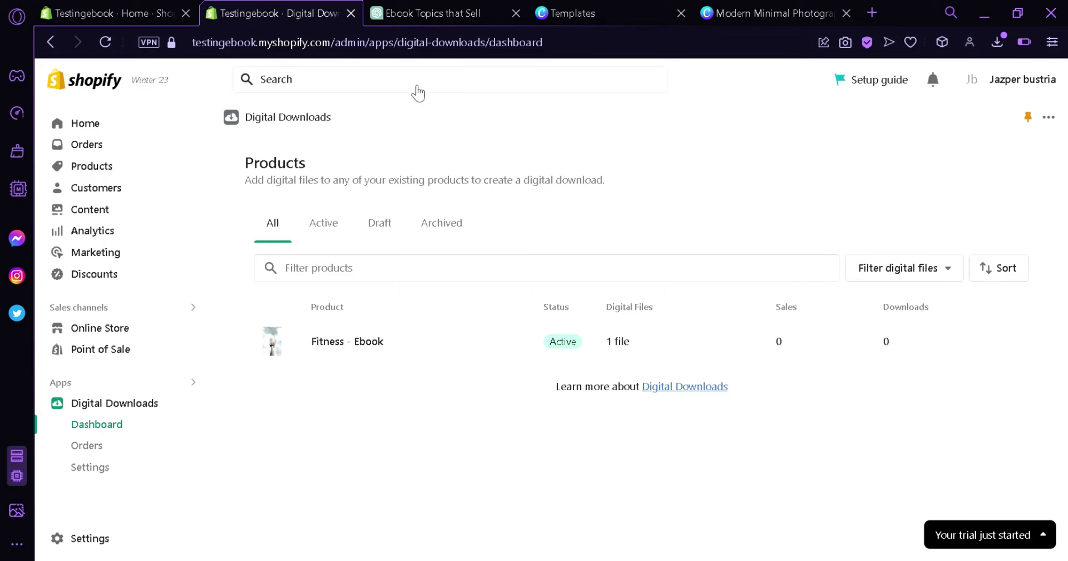
# - Open the online store's themes and preview the current Dawn theme
pyautogui.click(122, 330)
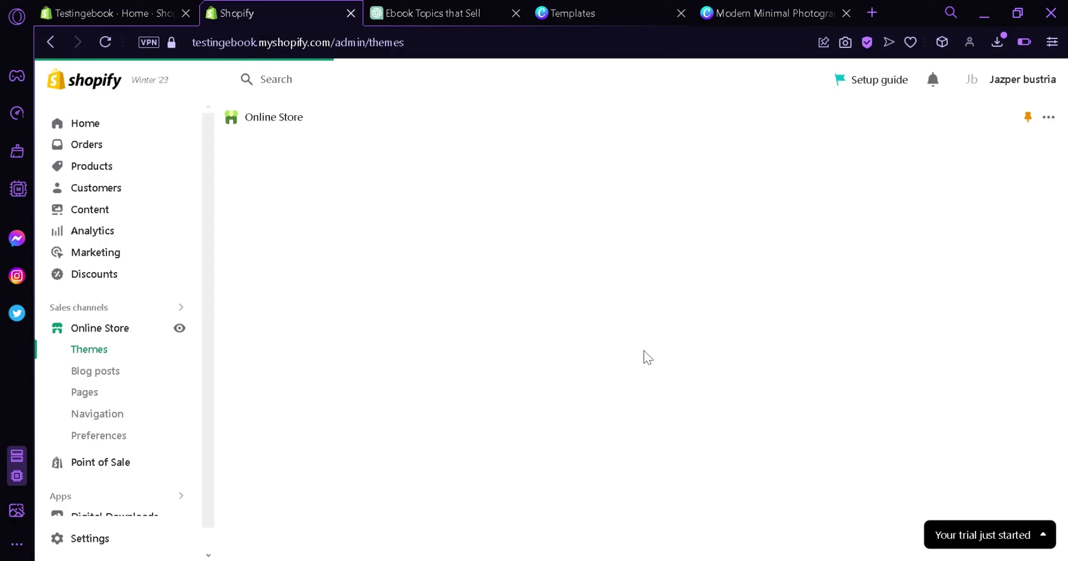
pyautogui.scroll(-3, 829, 397)
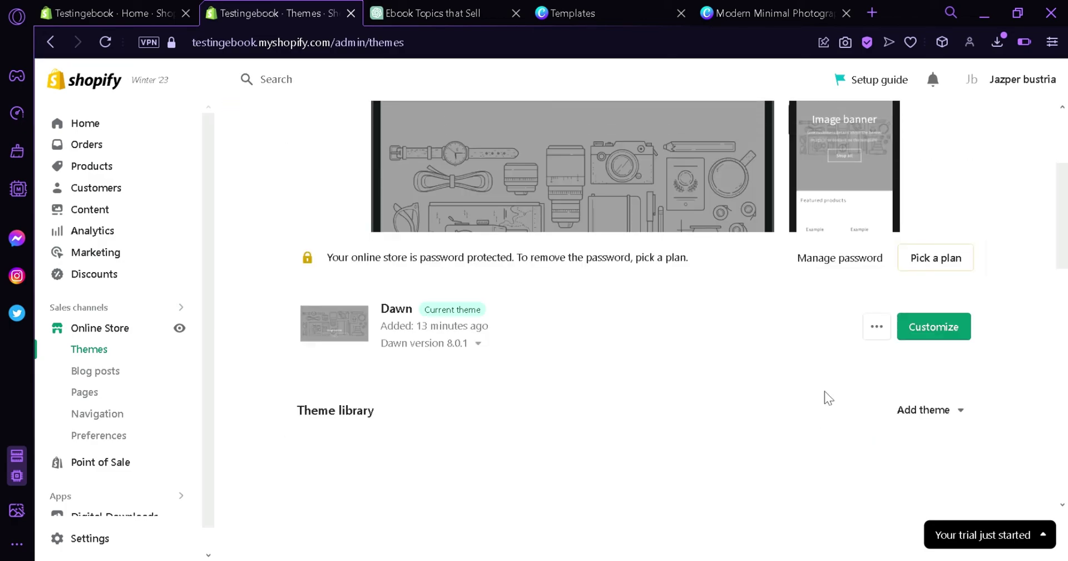
pyautogui.click(879, 329)
pyautogui.click(793, 134)
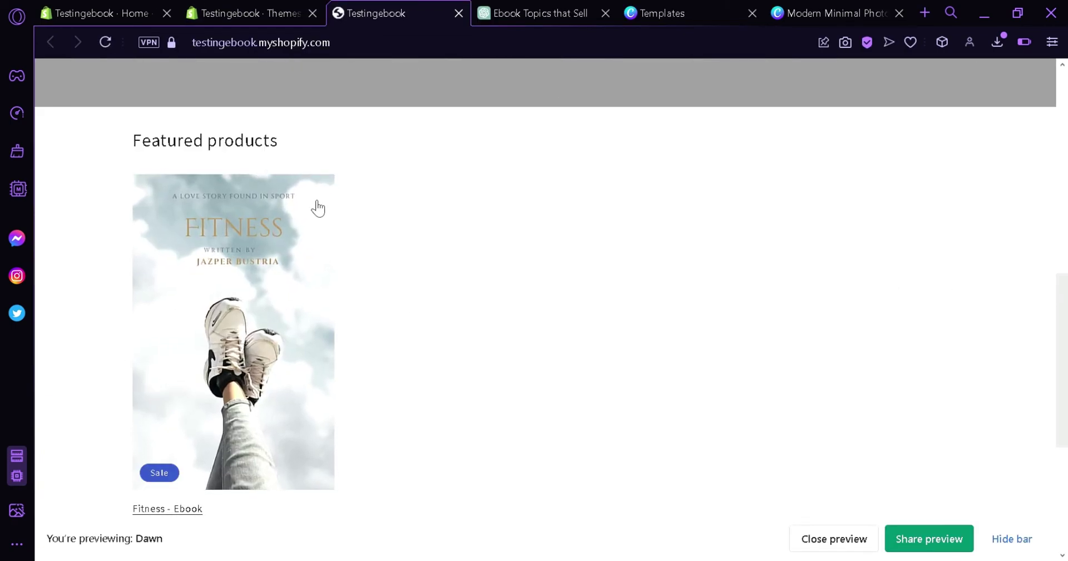
# - Open "Fitness - Ebook" from the featured products in the store preview and examine its price, quantity selector, purchase options and description
pyautogui.scroll(-3, 191, 270)
pyautogui.click(300, 184)
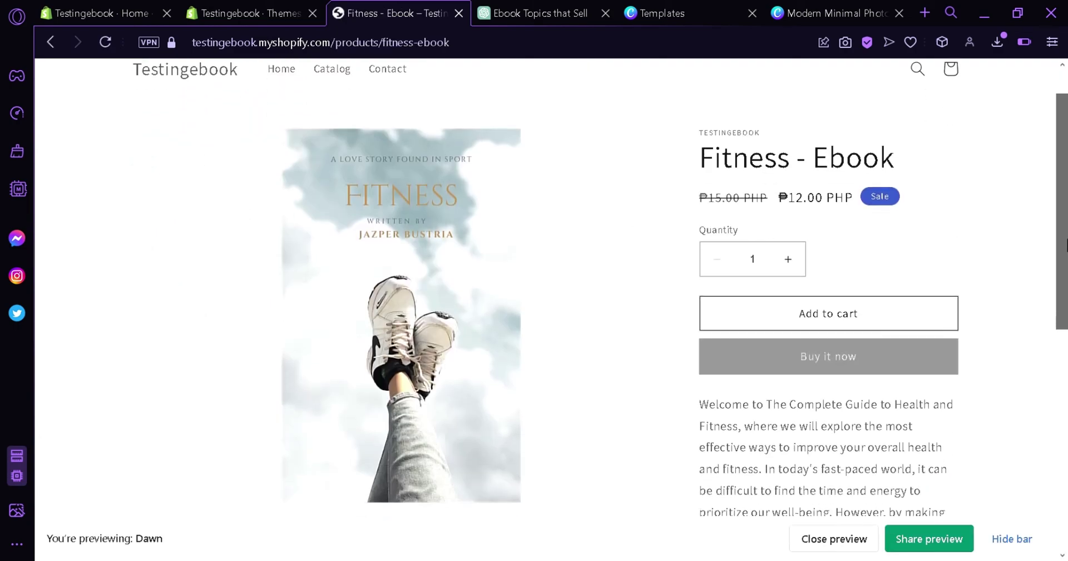
pyautogui.scroll(-3, 793, 165)
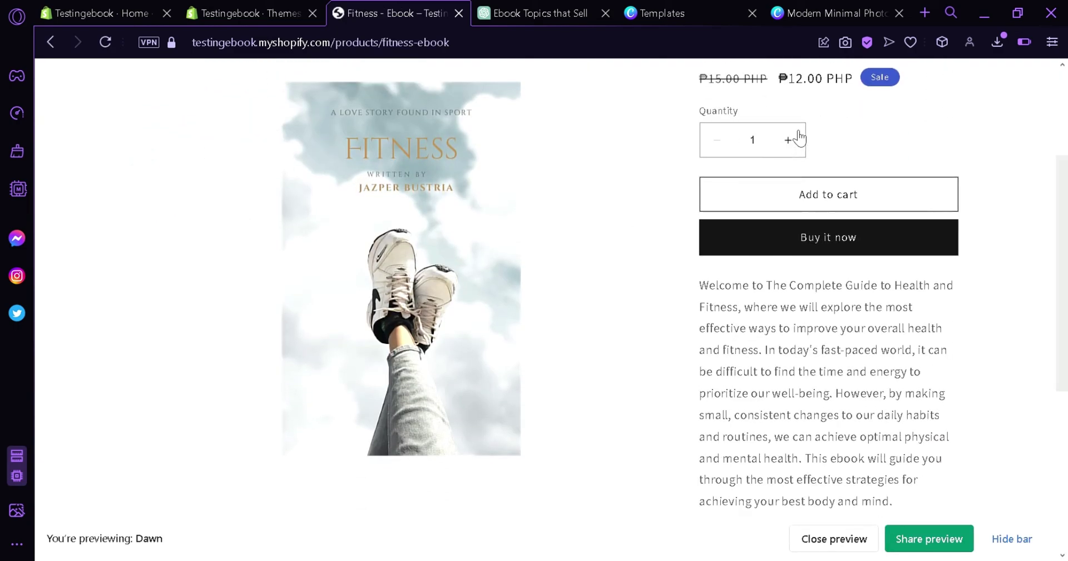
pyautogui.click(732, 144)
pyautogui.moveTo(1061, 219); pyautogui.dragTo(1064, 314)
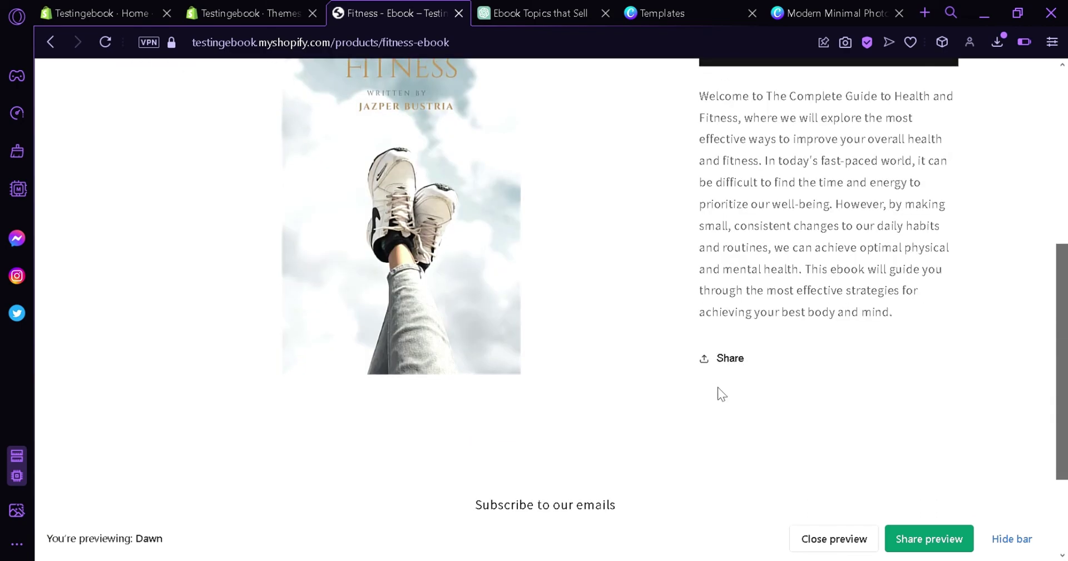
pyautogui.scroll(1, 1046, 354)
pyautogui.scroll(-4, 1061, 423)
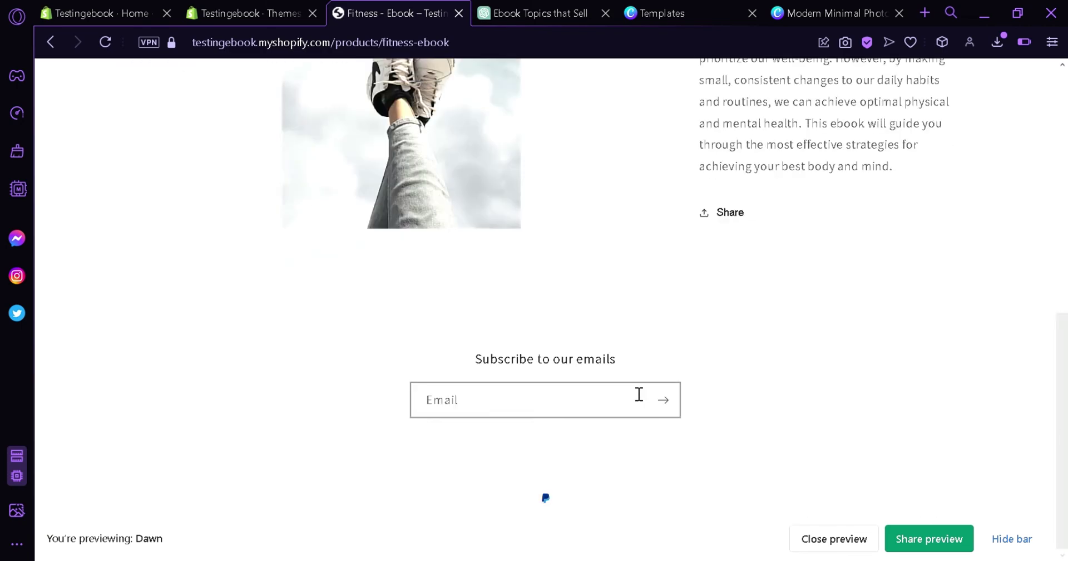
pyautogui.moveTo(1061, 379); pyautogui.dragTo(1060, 186)
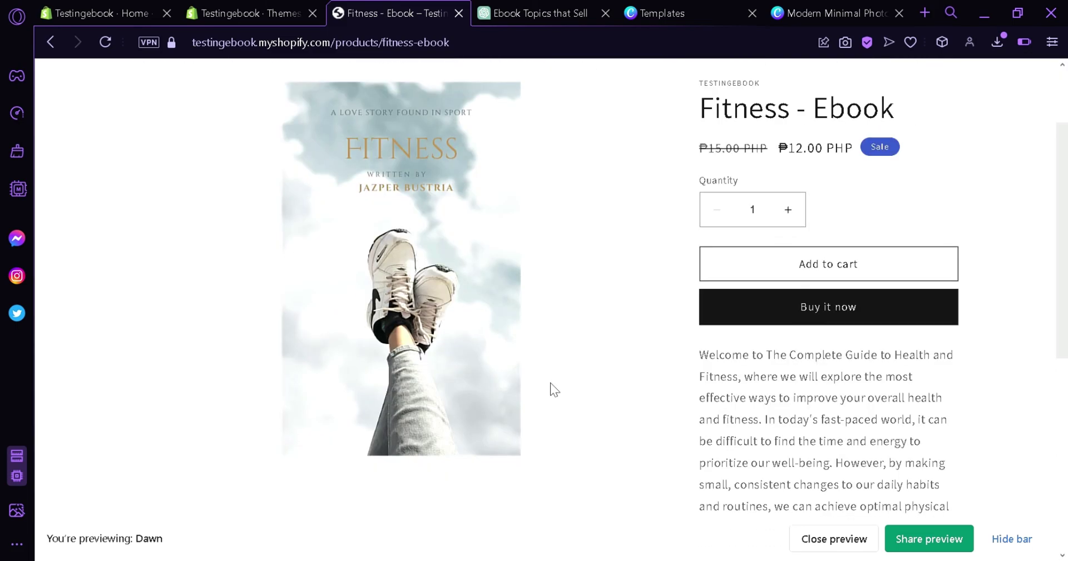